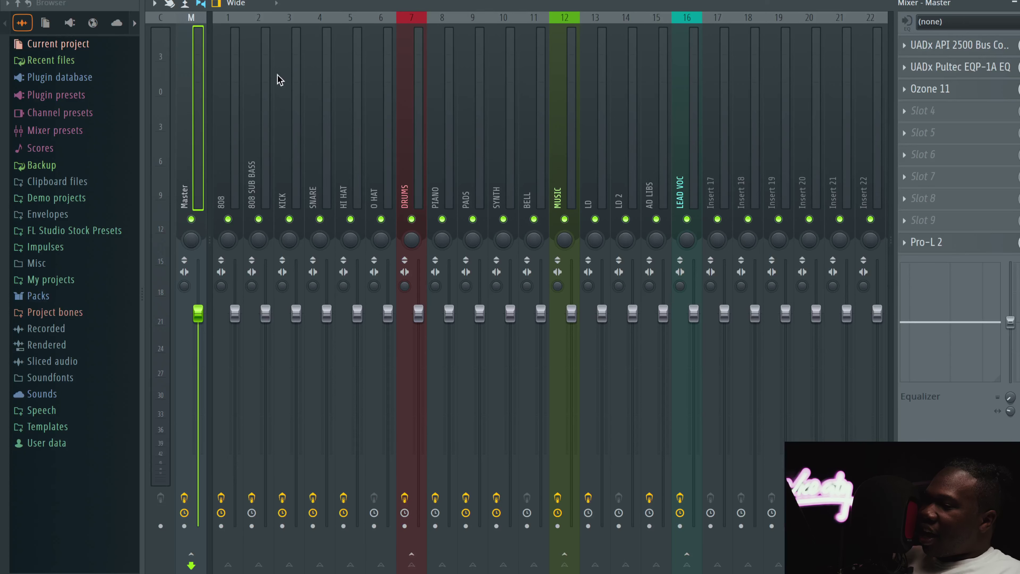
Open the UAD Fairchild 670 Legacy on the 808 track to review its settings, and close it.
{"action": "left_click", "coordinate": [228, 137]}
{"action": "left_click", "coordinate": [959, 46]}
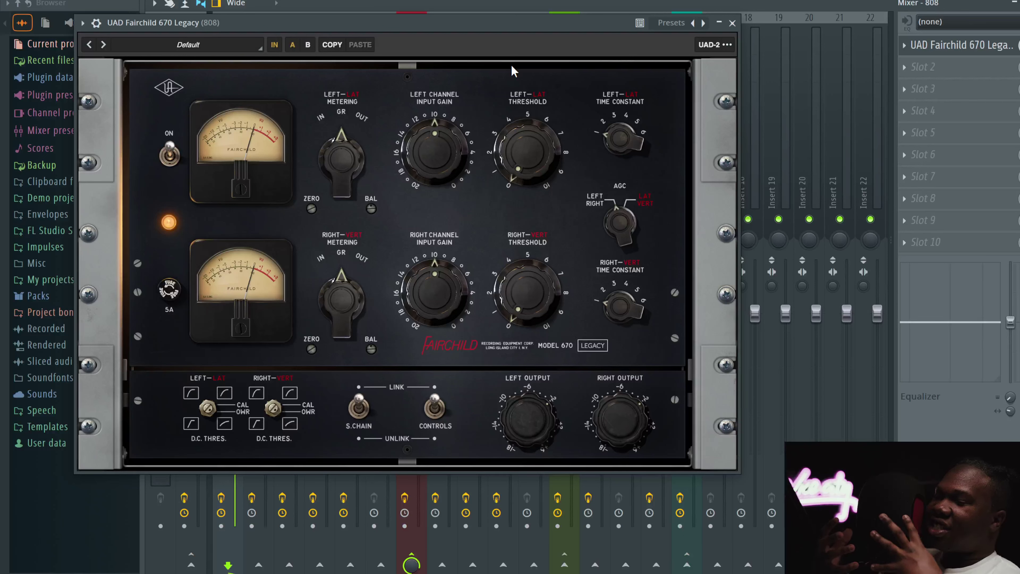
{"action": "left_click", "coordinate": [732, 25]}
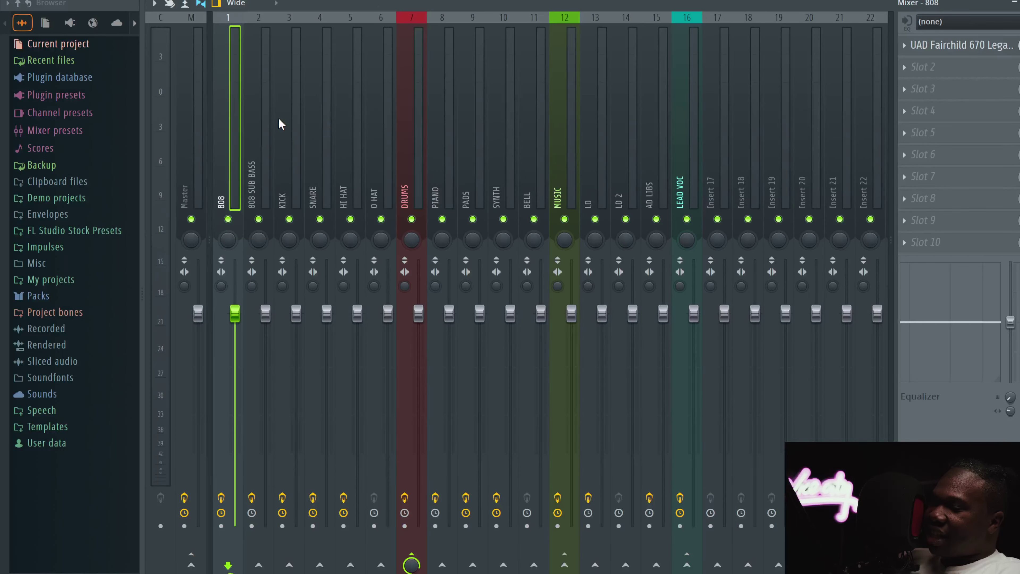
Open bx_subfilter on the 808 SUB BASS track to review its settings, and close it.
{"action": "left_click", "coordinate": [266, 117]}
{"action": "left_click", "coordinate": [955, 45]}
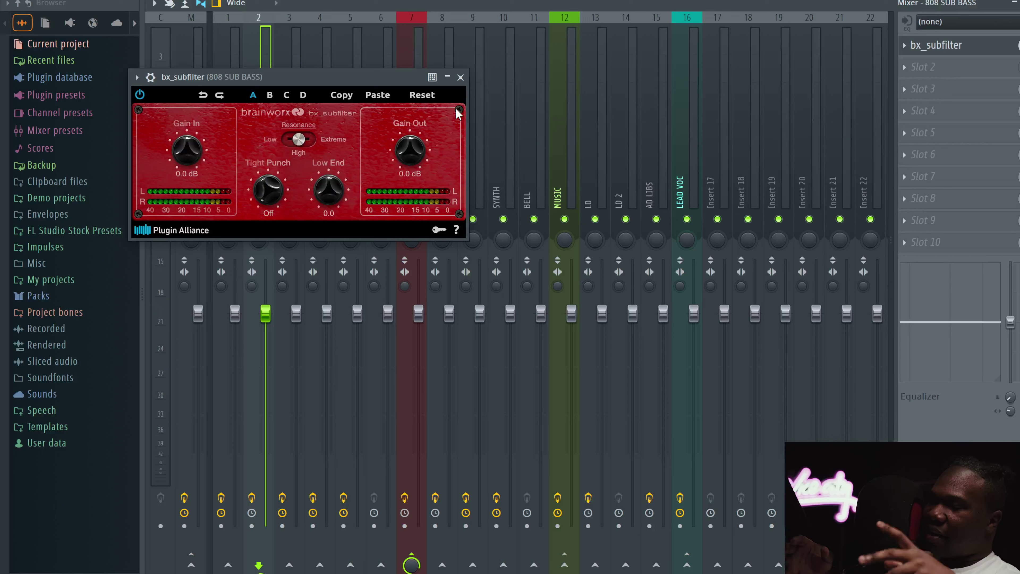
{"action": "left_click", "coordinate": [460, 77]}
In the KICK track's bx_subfilter, set Low End to -10.0, Tight Punch to 22 Hz and Resonance to Extreme.
{"action": "left_click", "coordinate": [289, 93]}
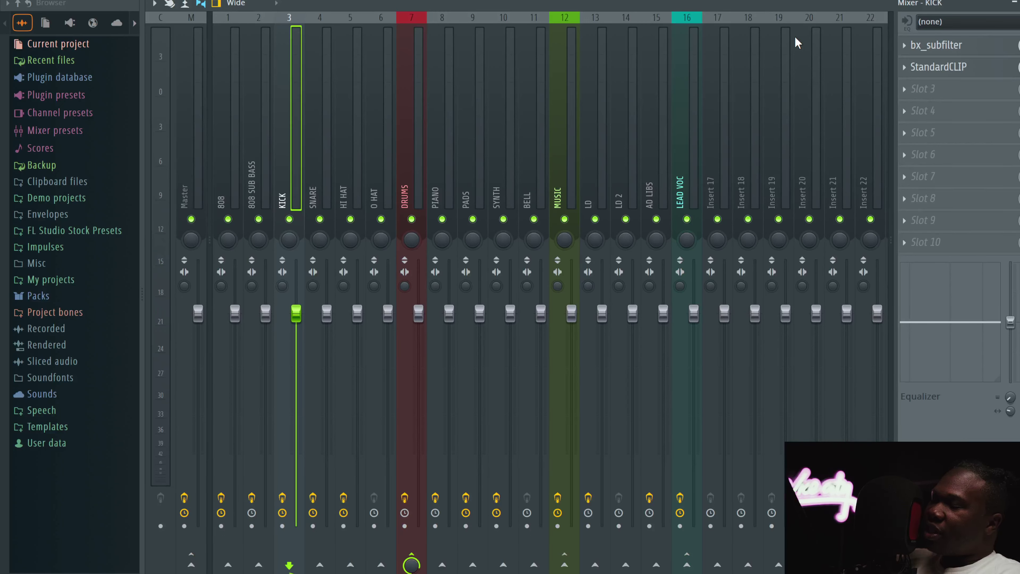
{"action": "left_click", "coordinate": [946, 44]}
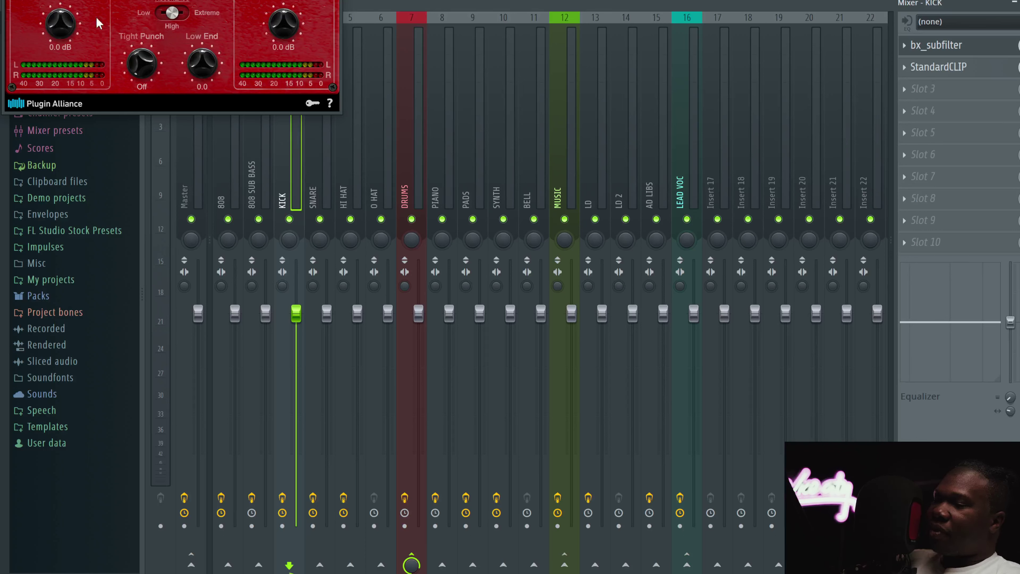
{"action": "left_click_drag", "start_coordinate": [131, 0], "coordinate": [265, 20]}
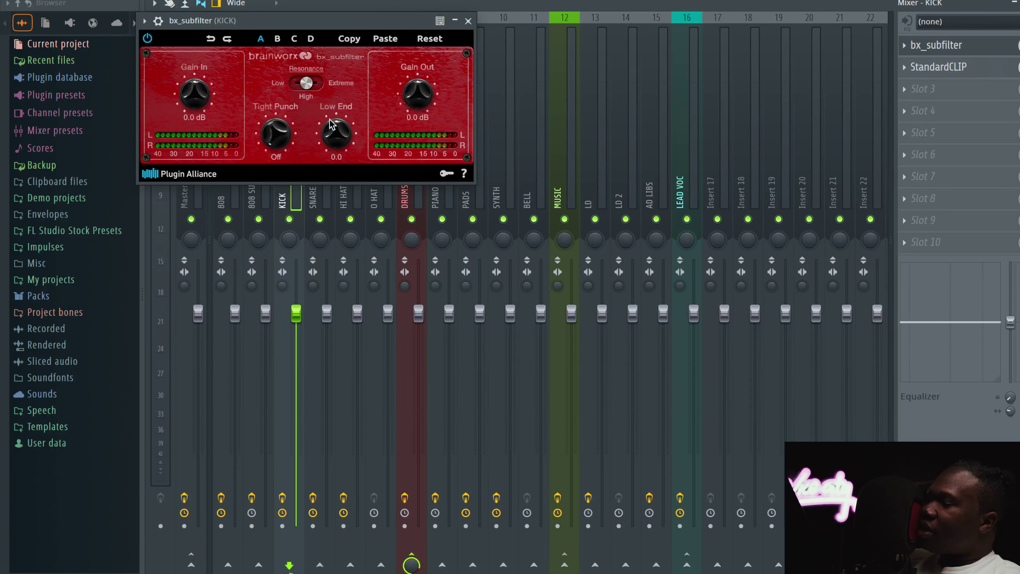
{"action": "left_click_drag", "start_coordinate": [332, 146], "coordinate": [333, 225]}
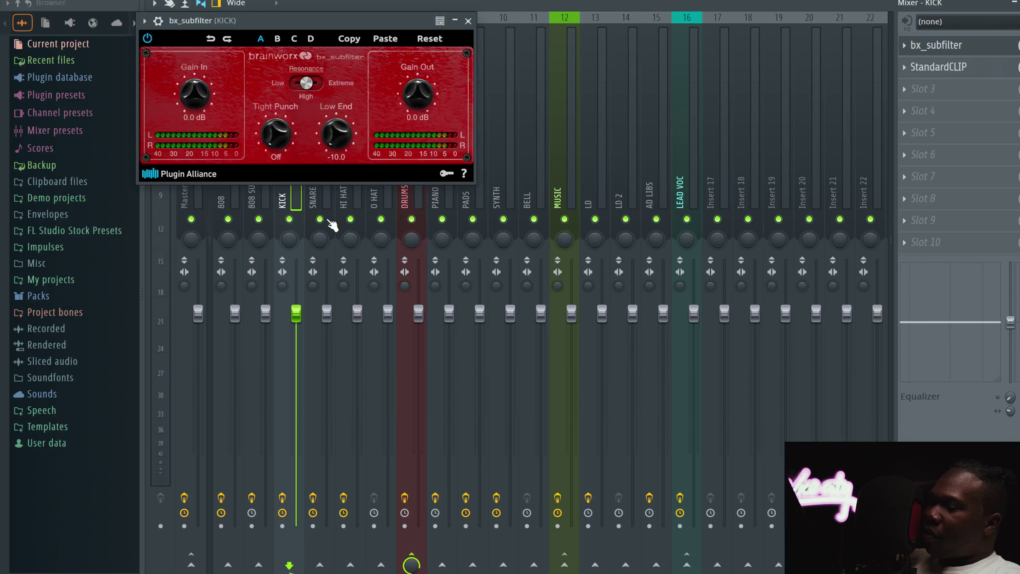
{"action": "left_click_drag", "start_coordinate": [274, 162], "coordinate": [277, 135]}
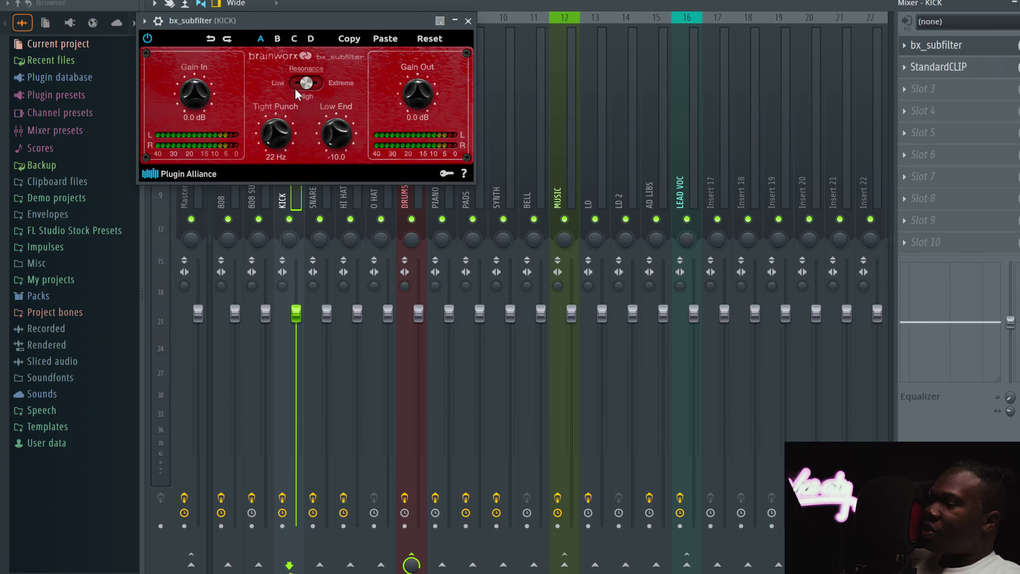
{"action": "left_click", "coordinate": [303, 85]}
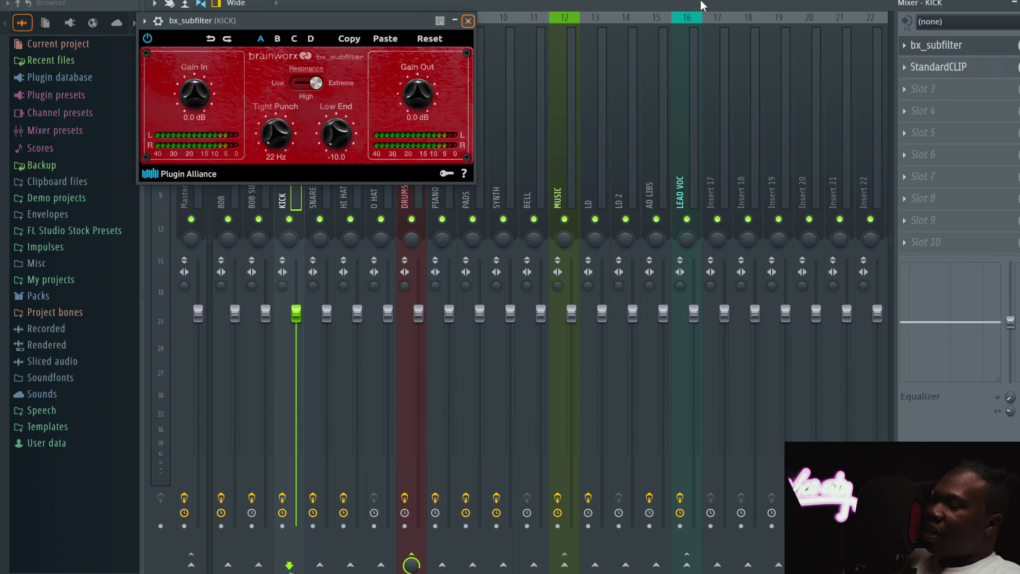
In the KICK track's StandardCLIP, set the input Clip to -1.80 dB in Soft Clip Classic mode, and close both kick plugins.
{"action": "left_click", "coordinate": [919, 67]}
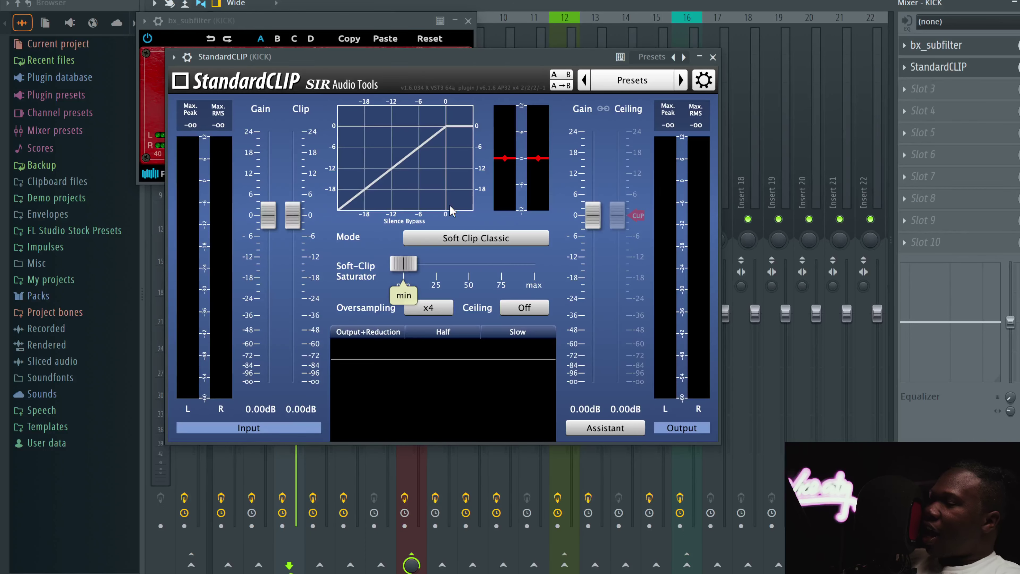
{"action": "mouse_move", "coordinate": [398, 262]}
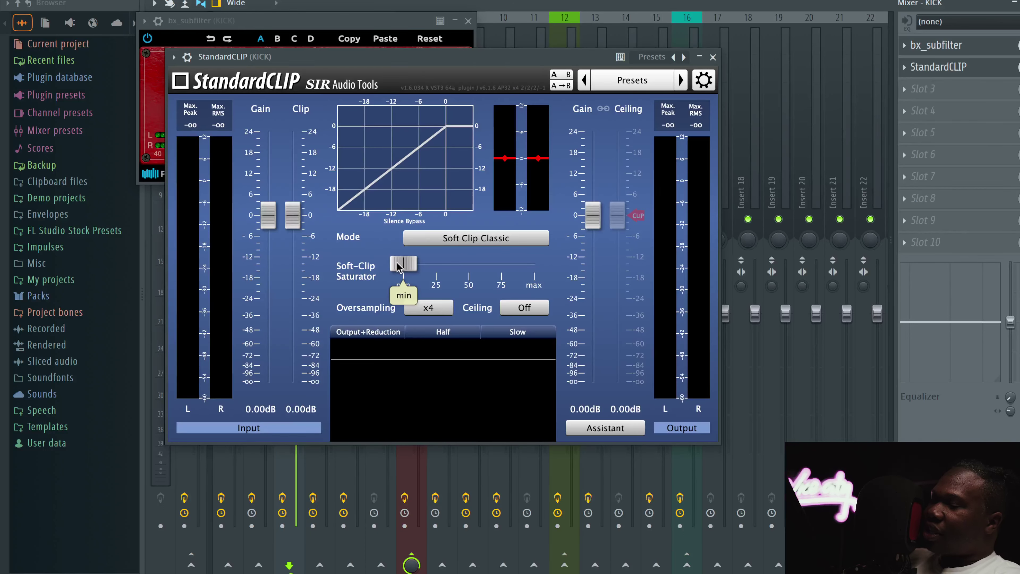
{"action": "left_click_drag", "start_coordinate": [397, 263], "coordinate": [371, 268]}
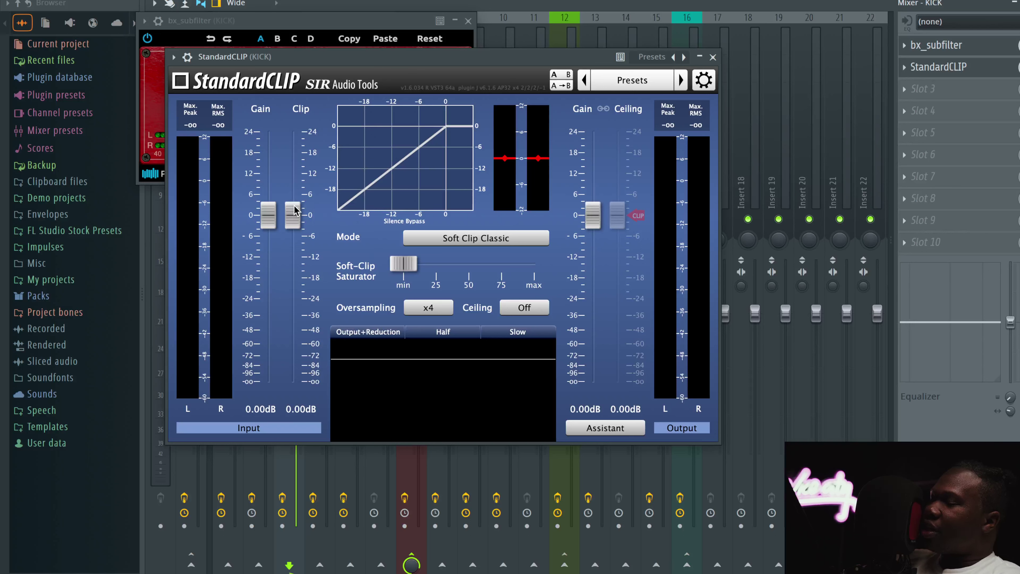
{"action": "left_click_drag", "start_coordinate": [294, 209], "coordinate": [294, 216]}
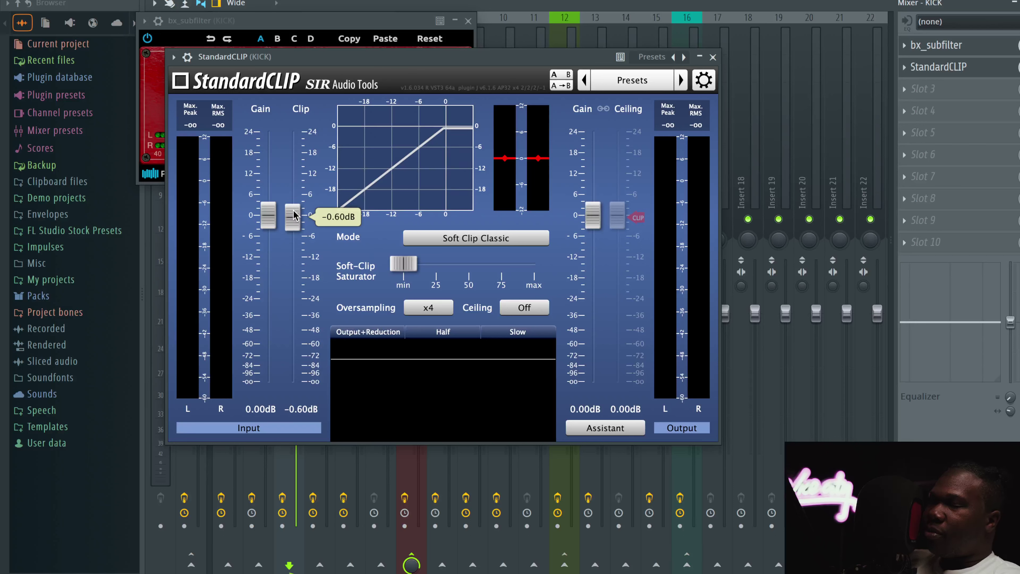
{"action": "left_click_drag", "start_coordinate": [295, 216], "coordinate": [294, 220]}
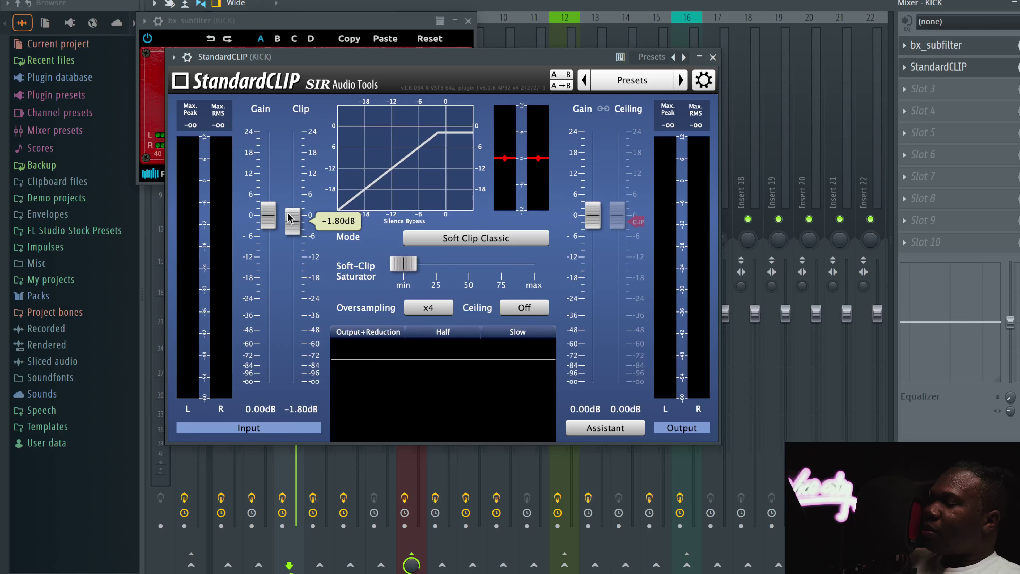
{"action": "left_click", "coordinate": [443, 241]}
{"action": "left_click", "coordinate": [445, 254]}
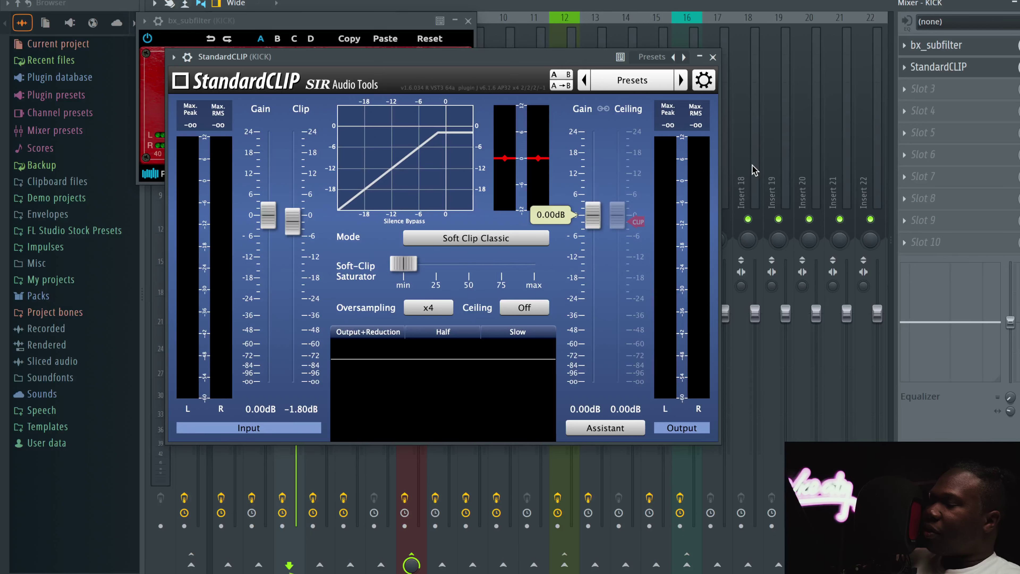
{"action": "left_click", "coordinate": [712, 56]}
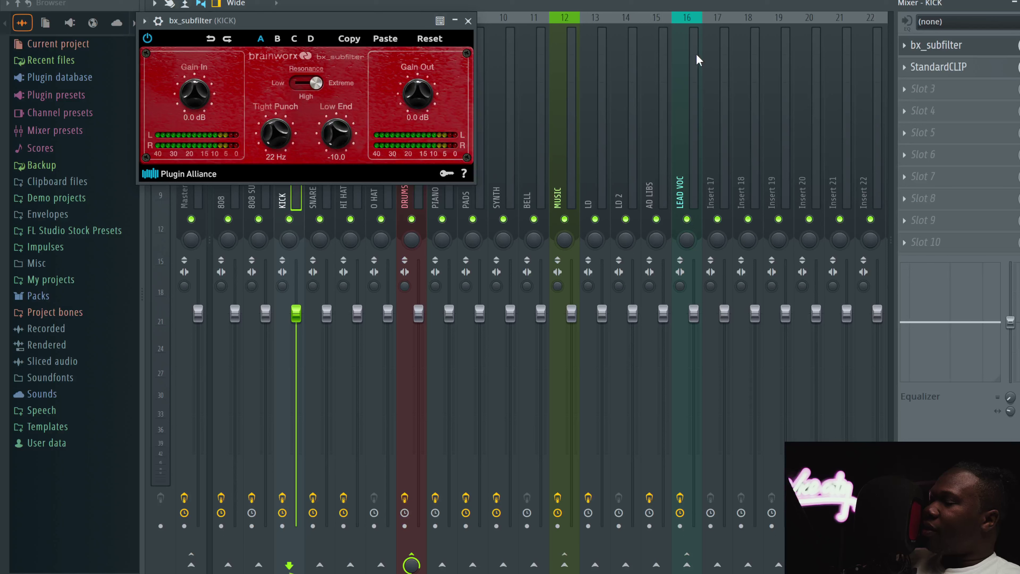
{"action": "left_click", "coordinate": [468, 20]}
Open the UADx Pultec MEQ-5 EQ on the SNARE track and look at its preset list.
{"action": "left_click", "coordinate": [324, 86]}
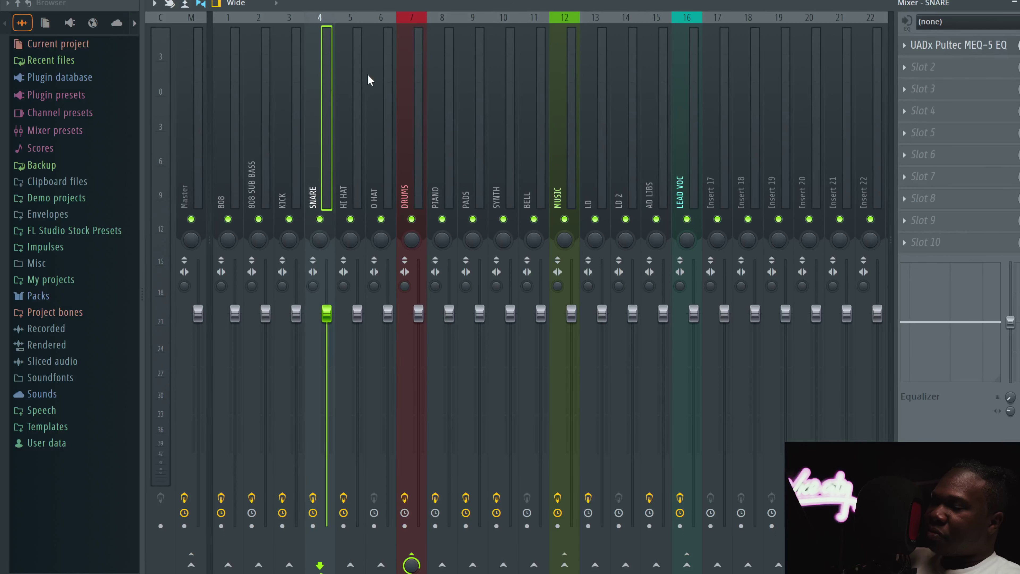
{"action": "left_click", "coordinate": [953, 46]}
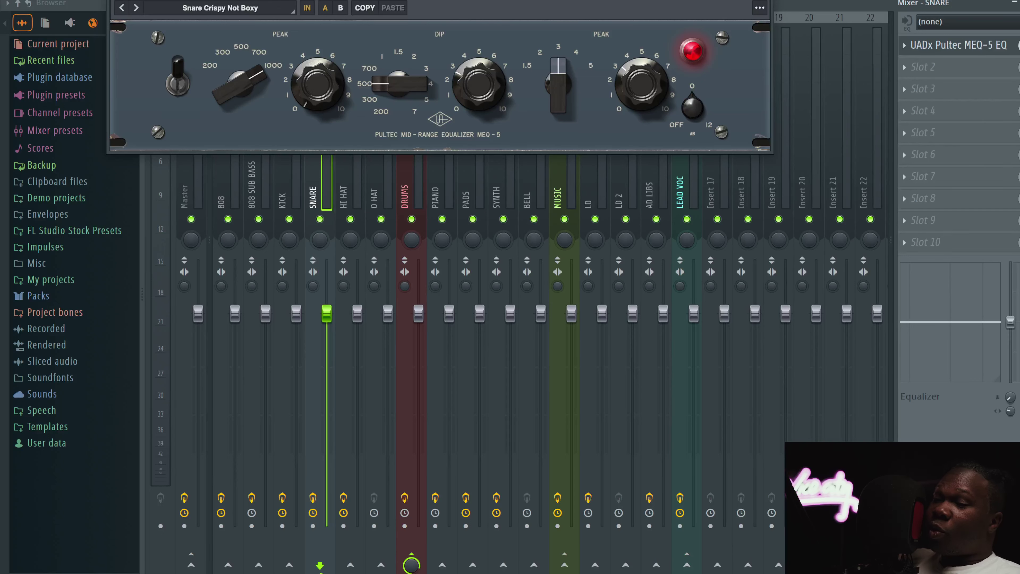
{"action": "left_click_drag", "start_coordinate": [399, 0], "coordinate": [453, 88]}
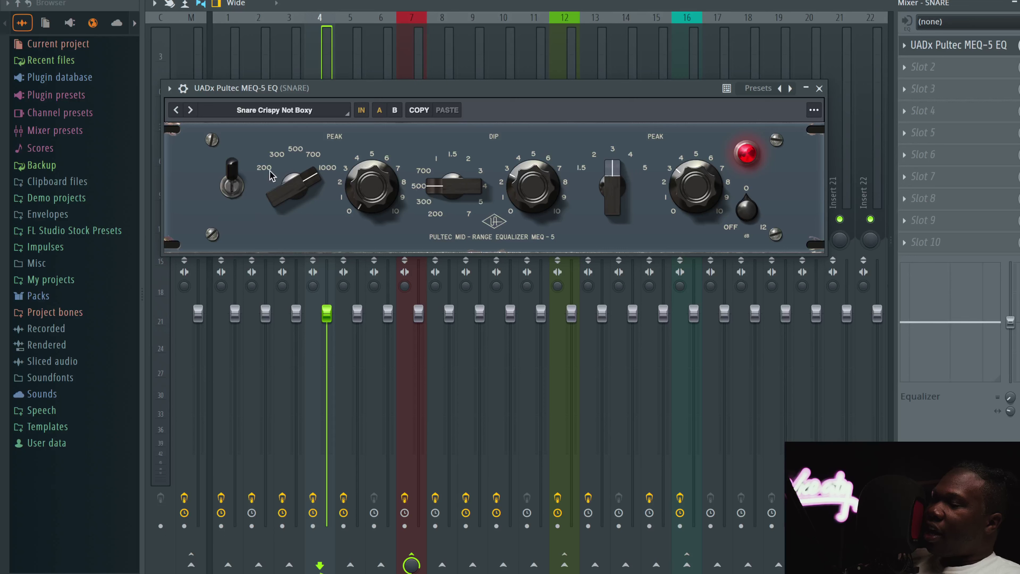
{"action": "left_click", "coordinate": [277, 111]}
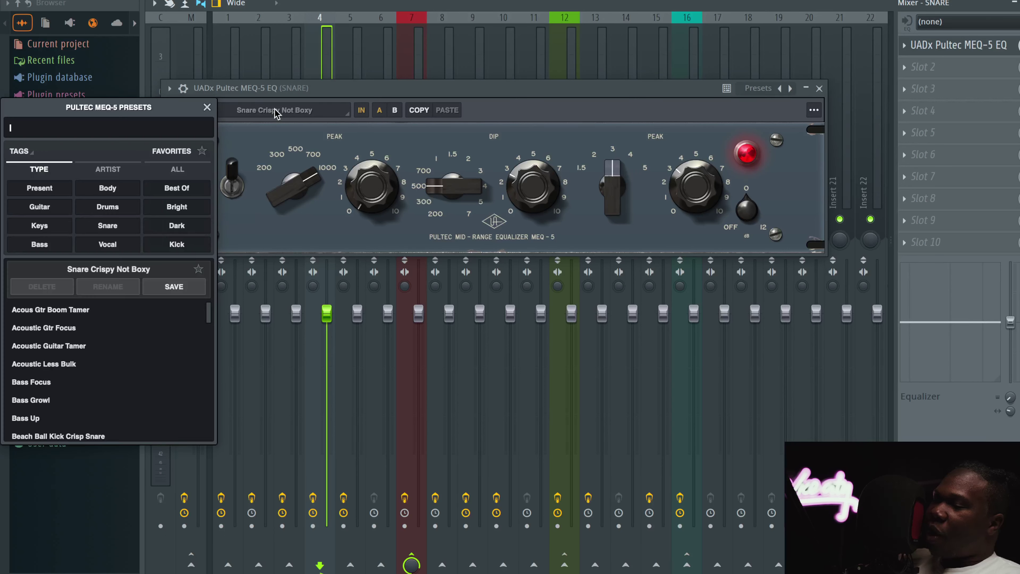
{"action": "left_click", "coordinate": [213, 112]}
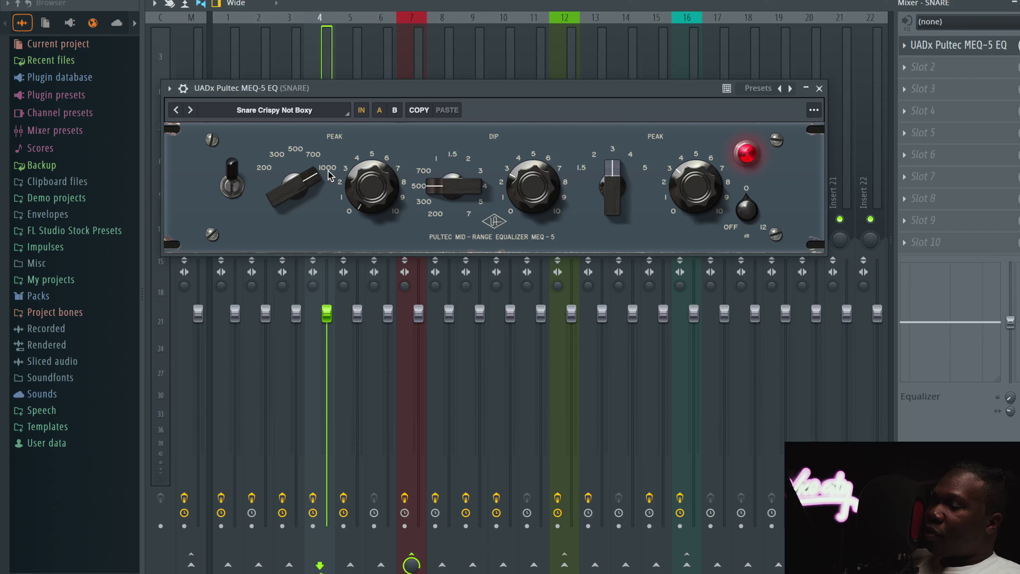
In the snare's Pultec MEQ-5, set the low peak frequency to 700 and its gain to 0, and close the plugin.
{"action": "left_click_drag", "start_coordinate": [306, 189], "coordinate": [304, 254]}
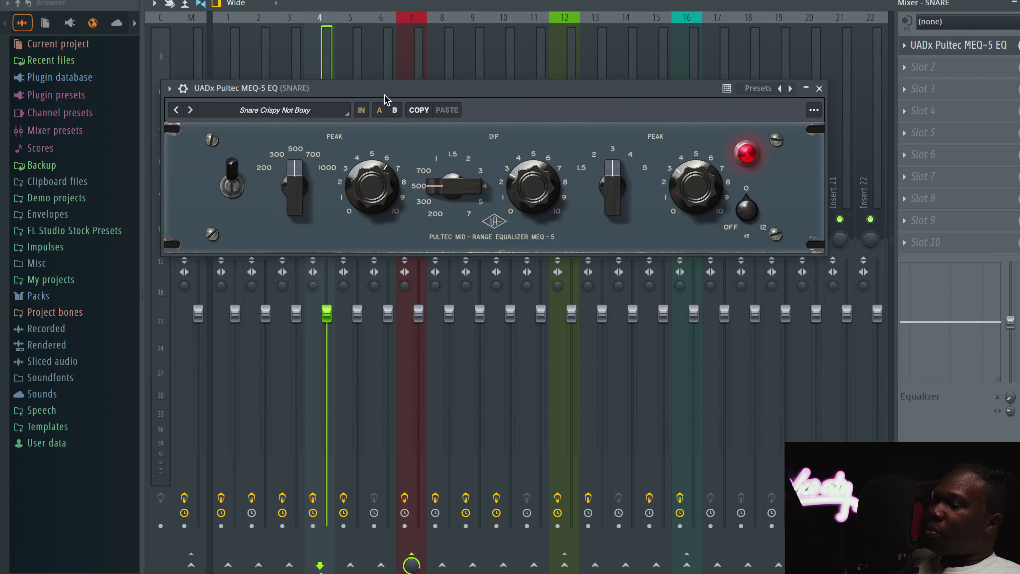
{"action": "left_click_drag", "start_coordinate": [365, 177], "coordinate": [359, 214]}
{"action": "left_click_drag", "start_coordinate": [350, 180], "coordinate": [378, 130]}
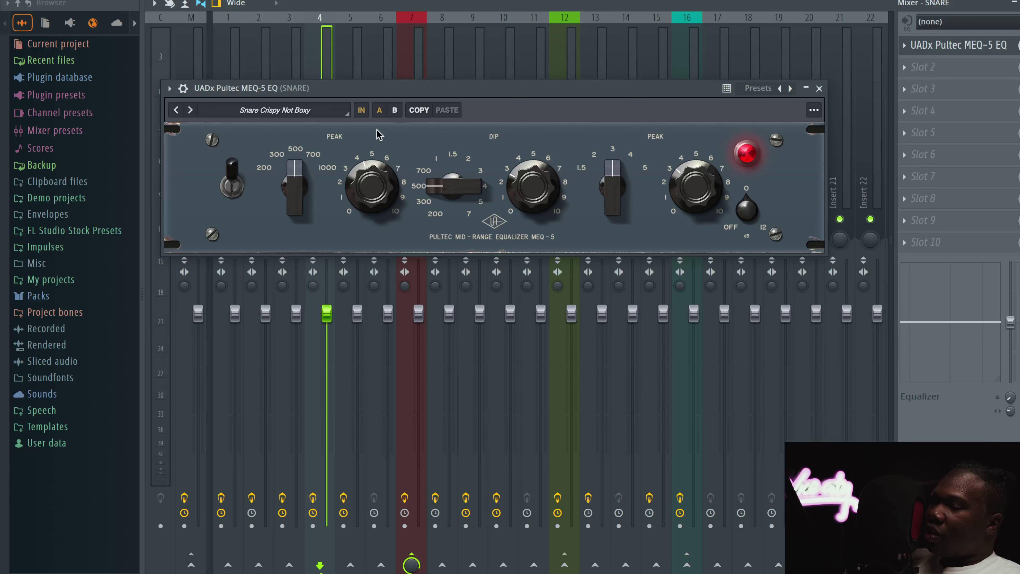
{"action": "left_click_drag", "start_coordinate": [300, 177], "coordinate": [310, 133]}
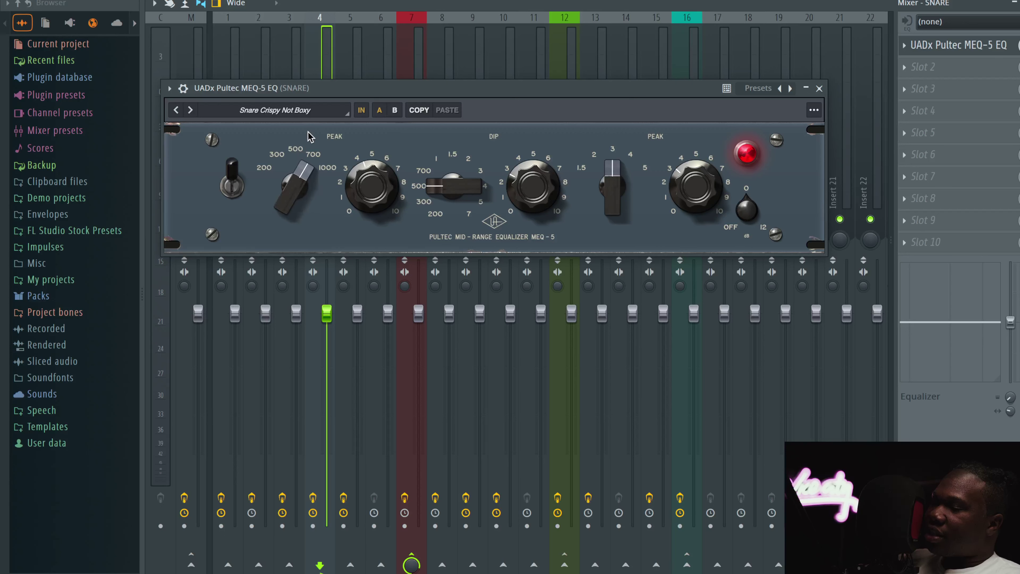
{"action": "left_click_drag", "start_coordinate": [379, 197], "coordinate": [381, 401]}
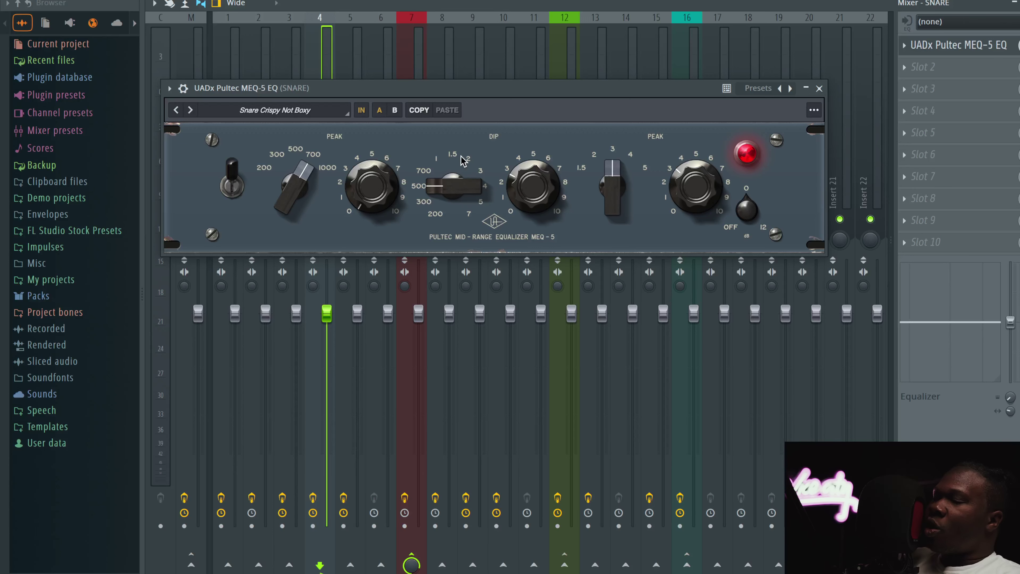
{"action": "left_click", "coordinate": [819, 89]}
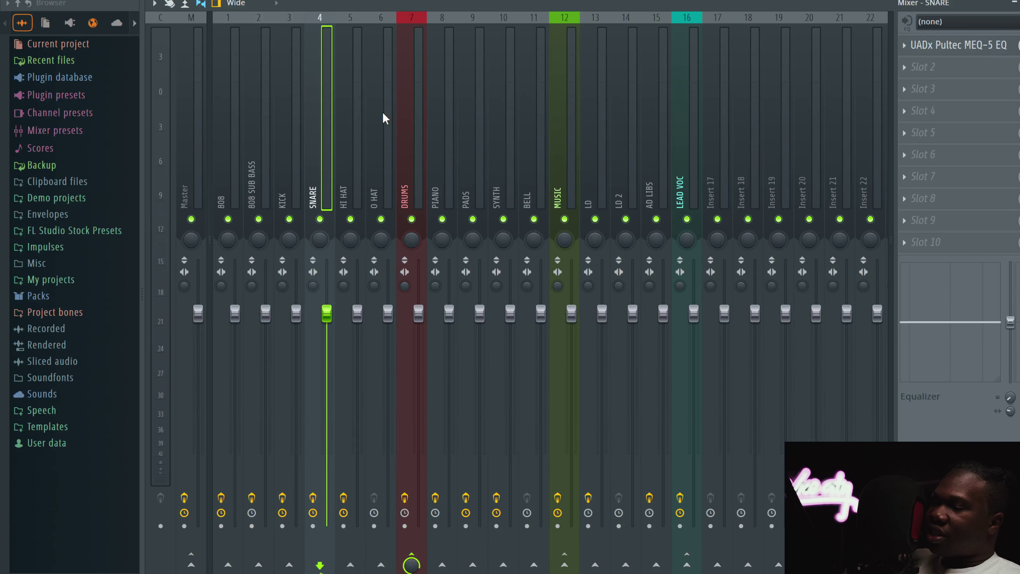
In the HI HAT track's soothe2, set the sharpness to 6.2 and close the plugin.
{"action": "left_click", "coordinate": [360, 118]}
{"action": "left_click", "coordinate": [924, 45]}
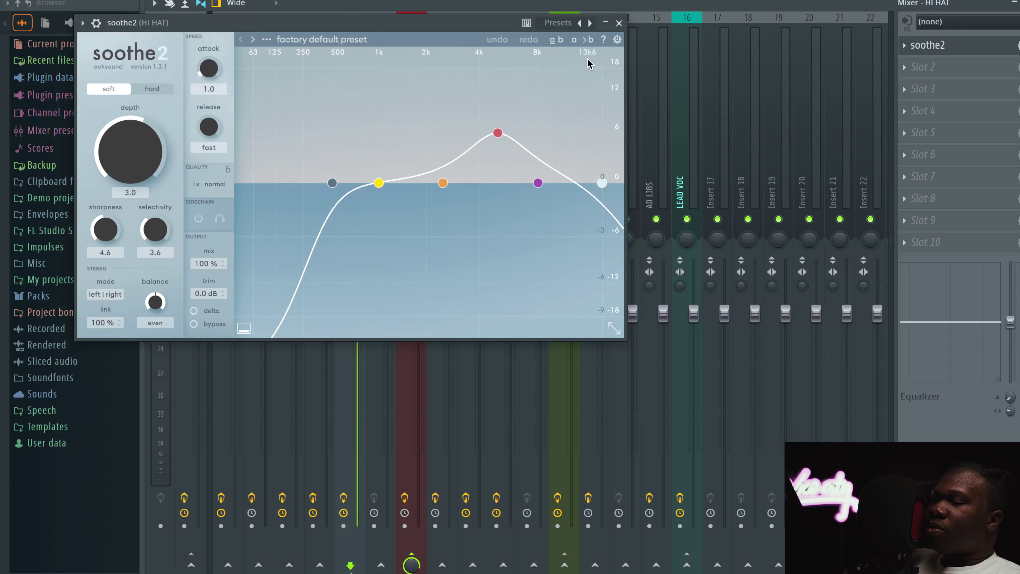
{"action": "left_click_drag", "start_coordinate": [337, 20], "coordinate": [513, 42]}
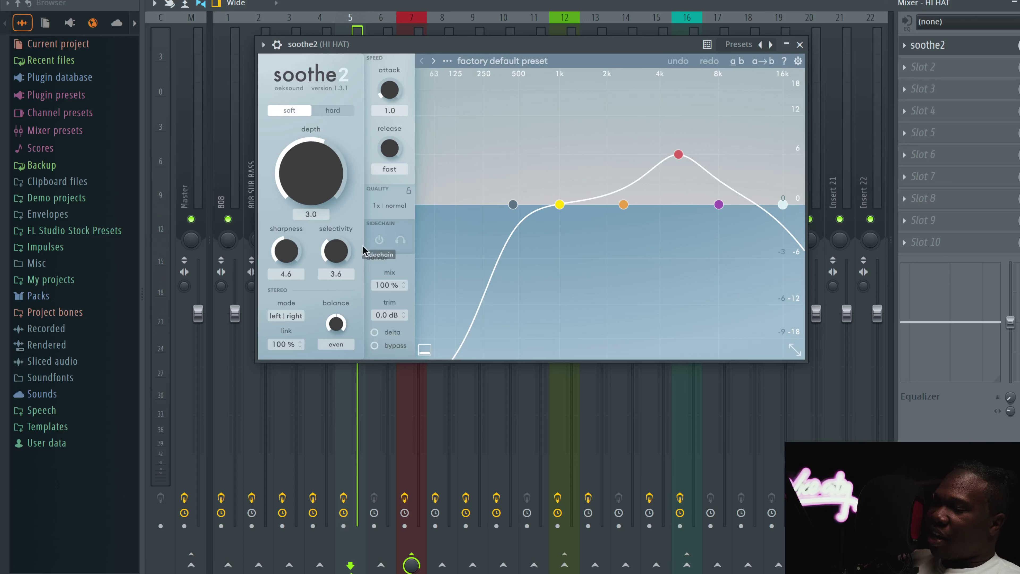
{"action": "left_click_drag", "start_coordinate": [286, 247], "coordinate": [287, 235]}
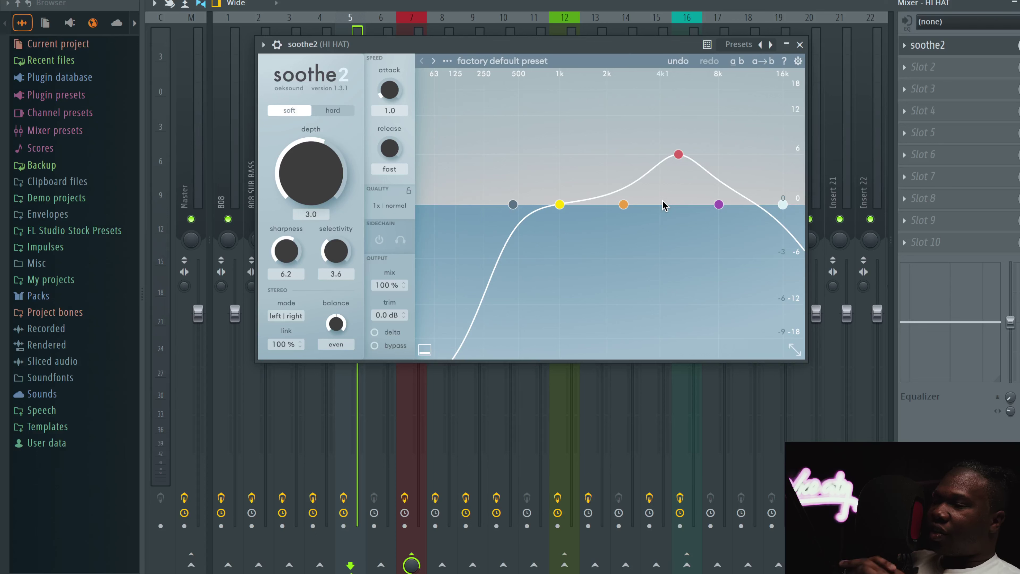
{"action": "left_click", "coordinate": [799, 44]}
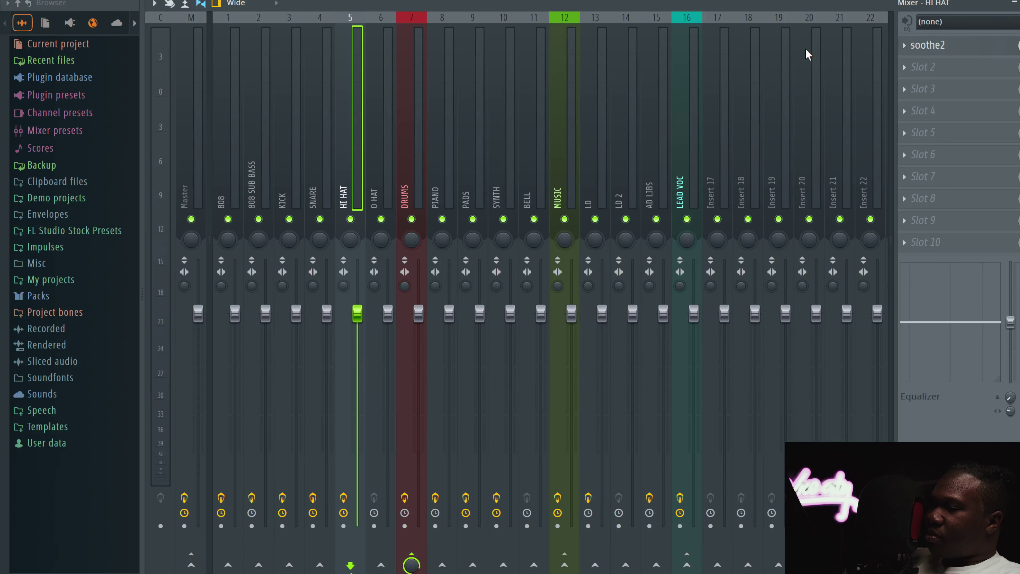
In the PIANO track's PuigChild 670 Stereo, set the left threshold to 0 and close the plugin.
{"action": "left_click", "coordinate": [399, 92]}
{"action": "left_click", "coordinate": [389, 91]}
{"action": "left_click", "coordinate": [429, 99]}
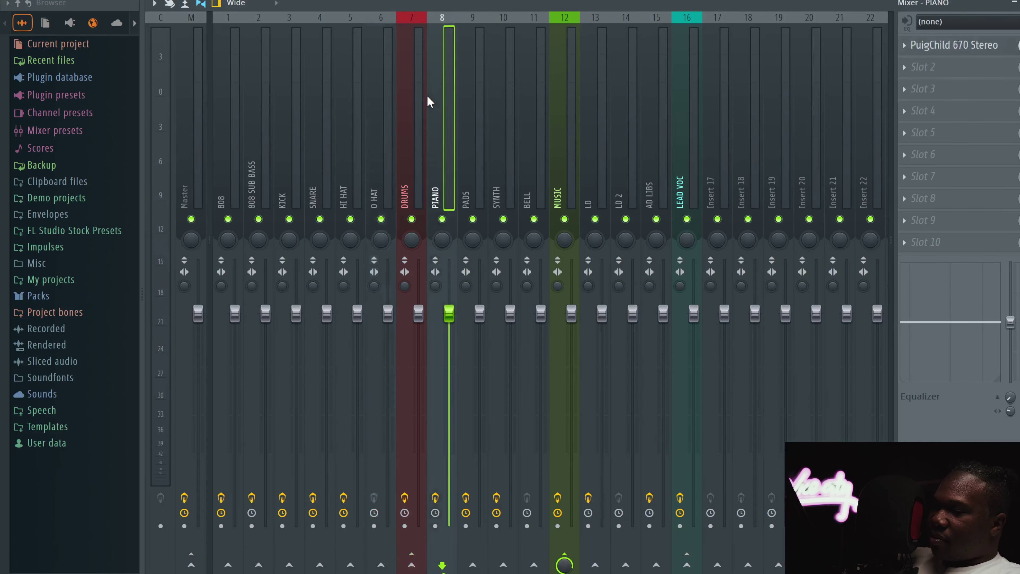
{"action": "left_click", "coordinate": [962, 46]}
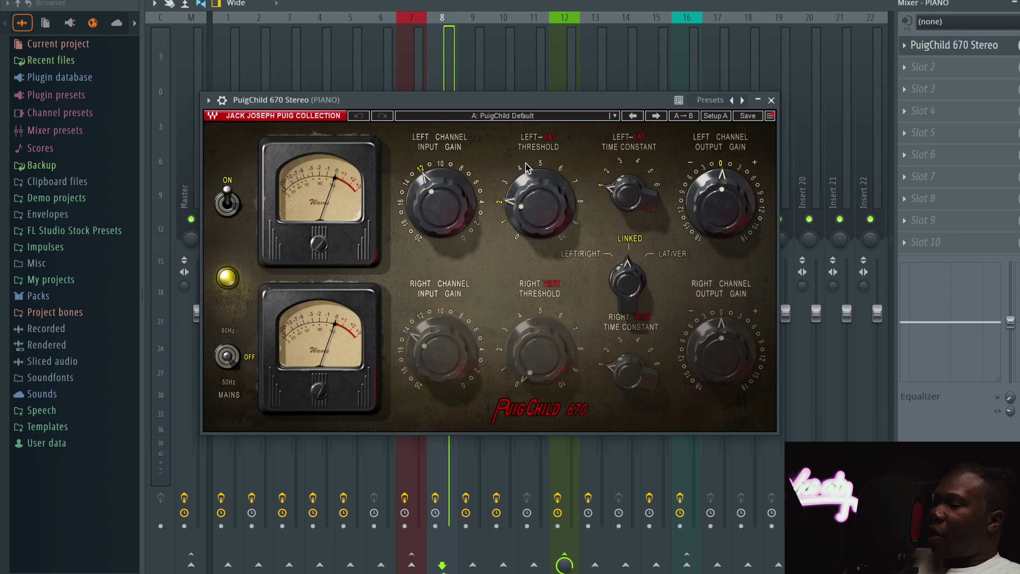
{"action": "left_click", "coordinate": [548, 225]}
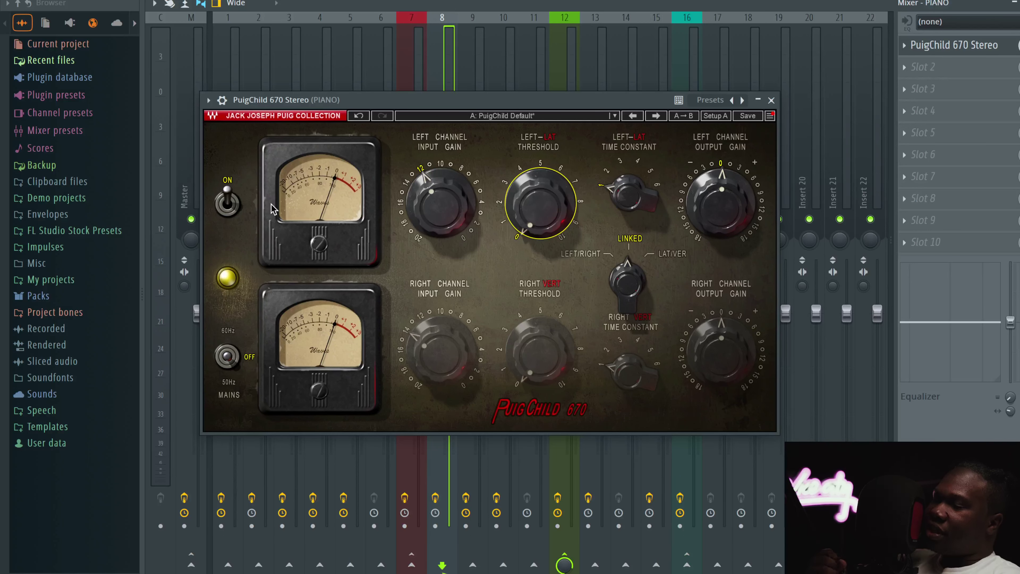
{"action": "left_click", "coordinate": [771, 100]}
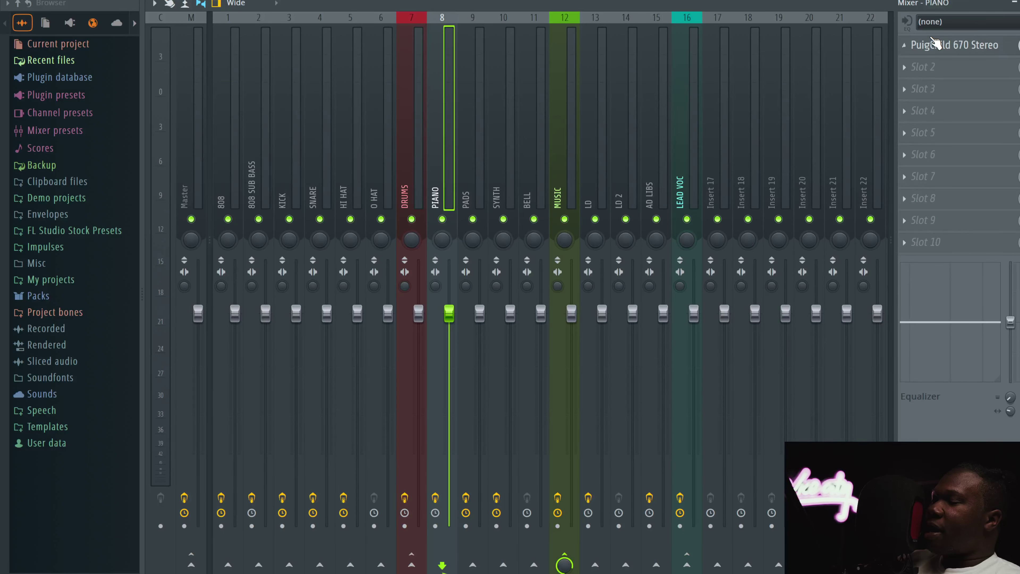
Compare the effect slots of the PIANO and PADS mixer tracks.
{"action": "left_click", "coordinate": [896, 46]}
{"action": "left_click", "coordinate": [528, 85]}
{"action": "left_click", "coordinate": [478, 94]}
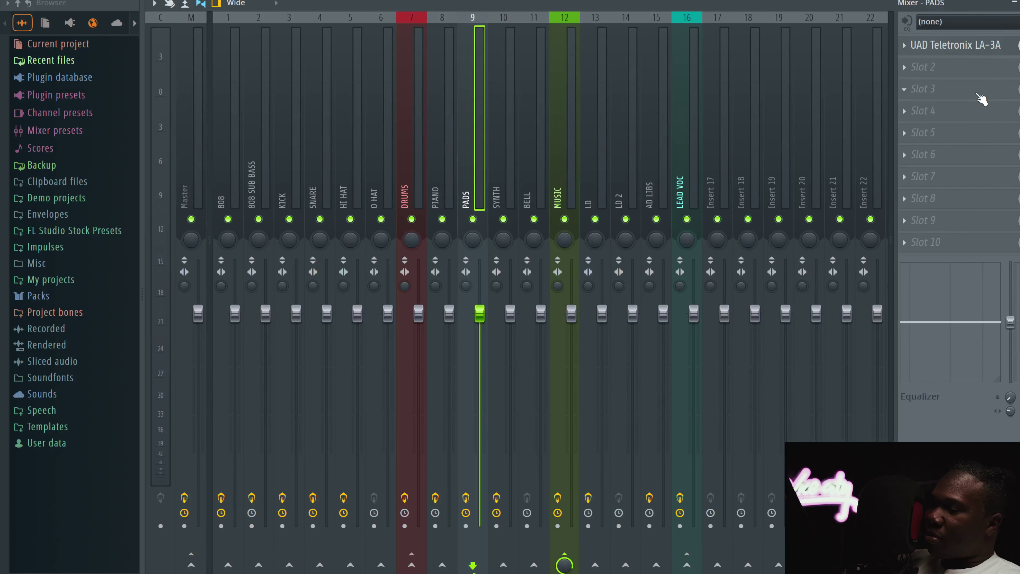
{"action": "left_click", "coordinate": [435, 184]}
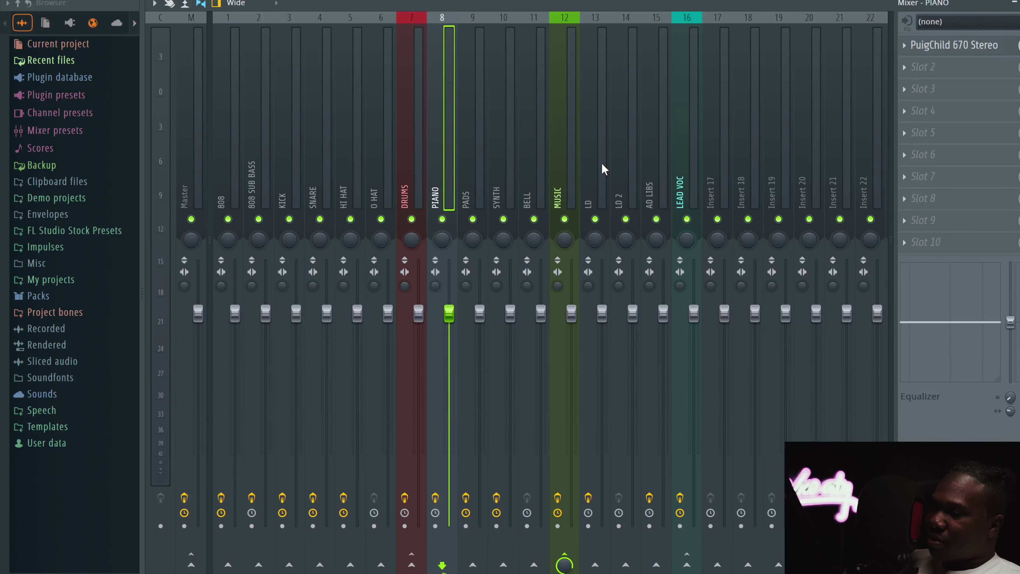
{"action": "left_click", "coordinate": [425, 144]}
{"action": "left_click", "coordinate": [462, 145]}
{"action": "left_click", "coordinate": [447, 135]}
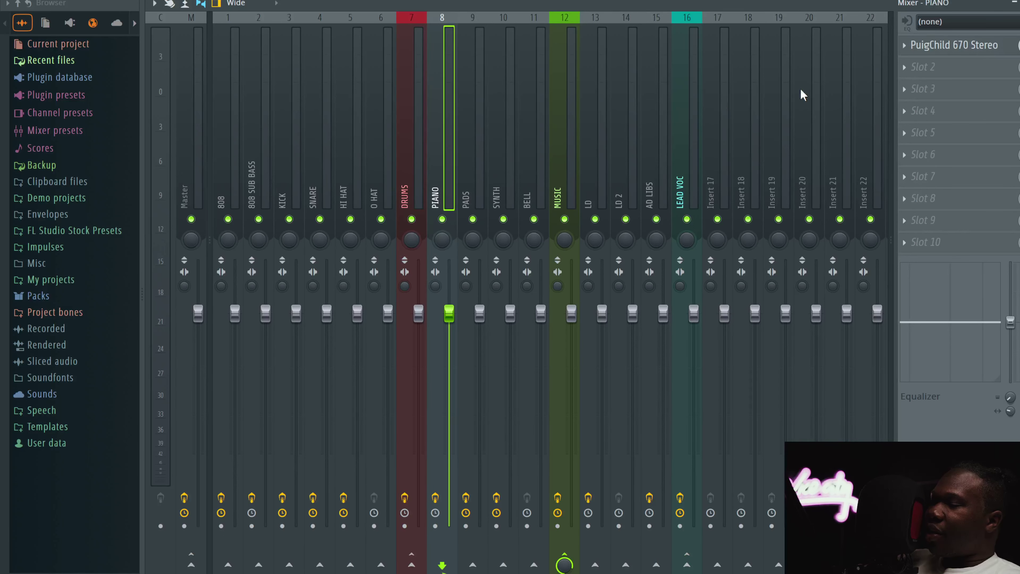
{"action": "left_click", "coordinate": [939, 45]}
{"action": "left_click", "coordinate": [768, 100]}
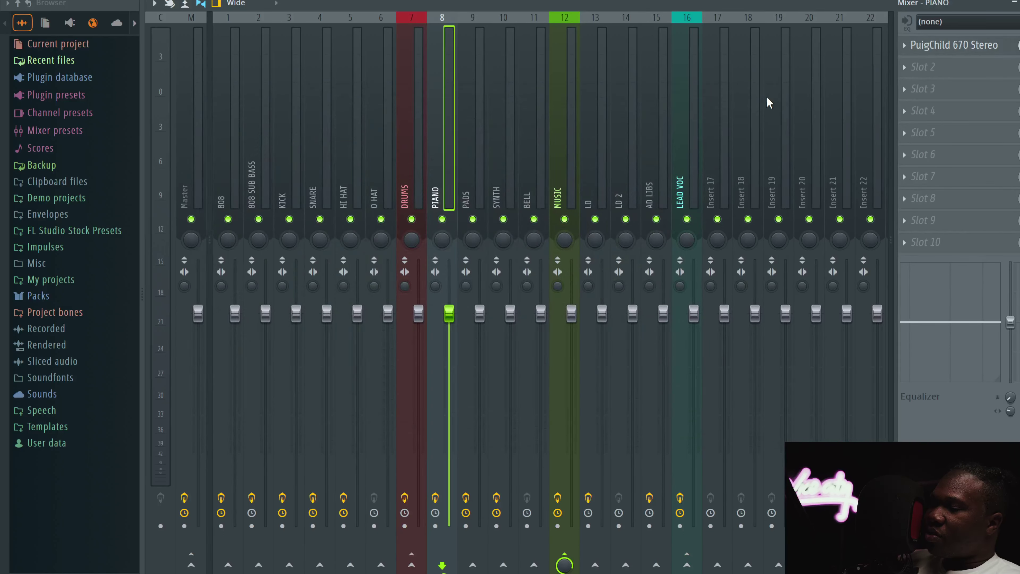
{"action": "left_click", "coordinate": [486, 114]}
{"action": "left_click", "coordinate": [405, 127]}
{"action": "left_click", "coordinate": [521, 114]}
Open the UAD Teletronix LA-3A on the PADS track, review its gain and peak reduction settings, and close it.
{"action": "left_click", "coordinate": [477, 112]}
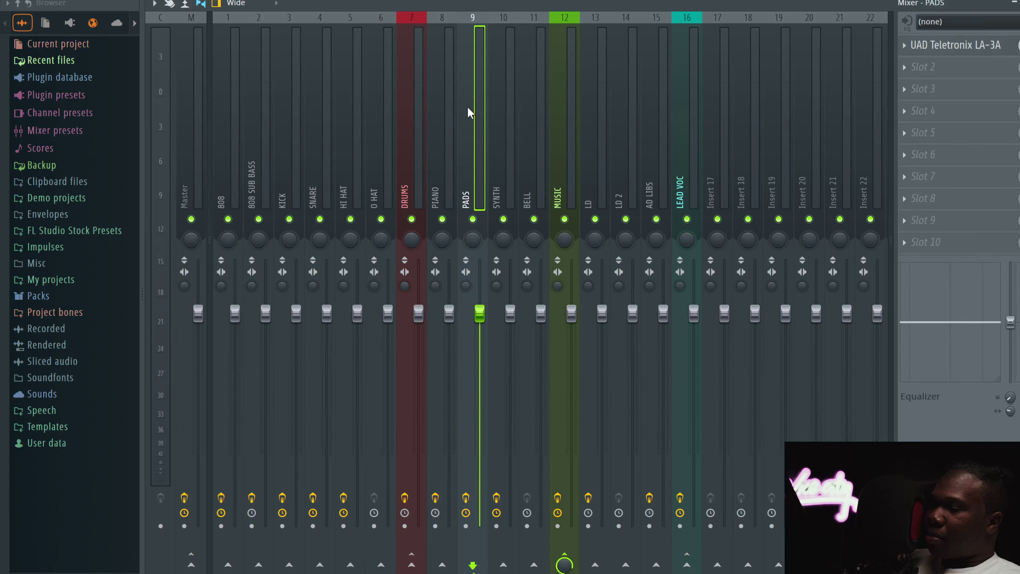
{"action": "left_click", "coordinate": [980, 45]}
{"action": "left_click_drag", "start_coordinate": [273, 21], "coordinate": [433, 119]}
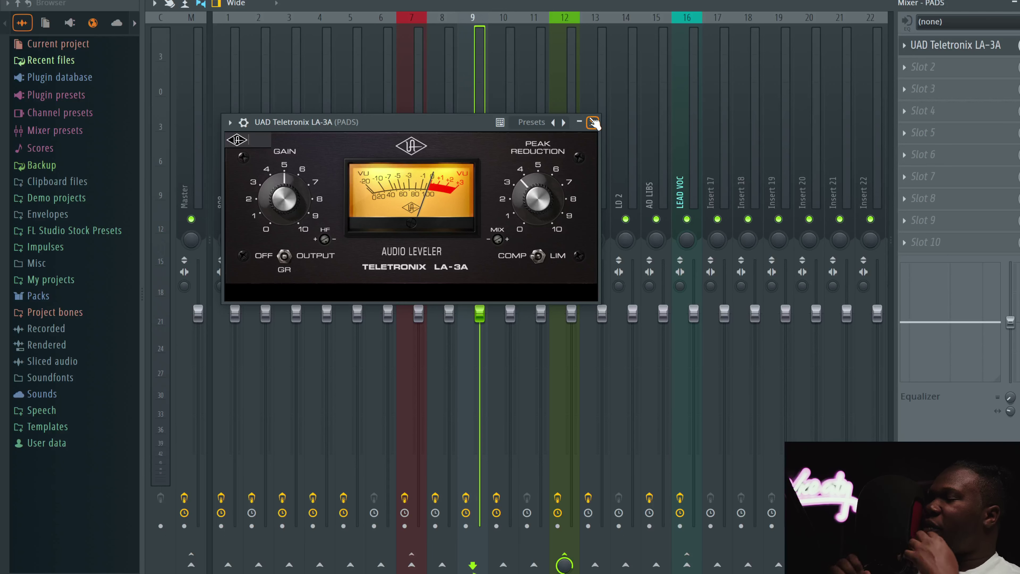
{"action": "left_click", "coordinate": [593, 122]}
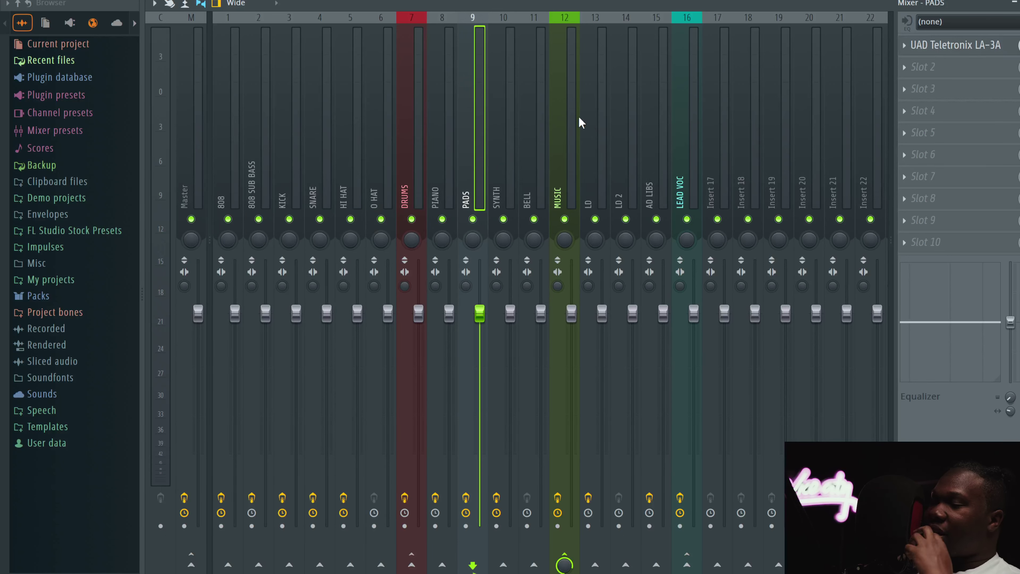
Open the H3000 Factory Mk II on the SYNTH track and load the 217-DUAL H910s preset from H3000 Legacy.
{"action": "left_click", "coordinate": [512, 107]}
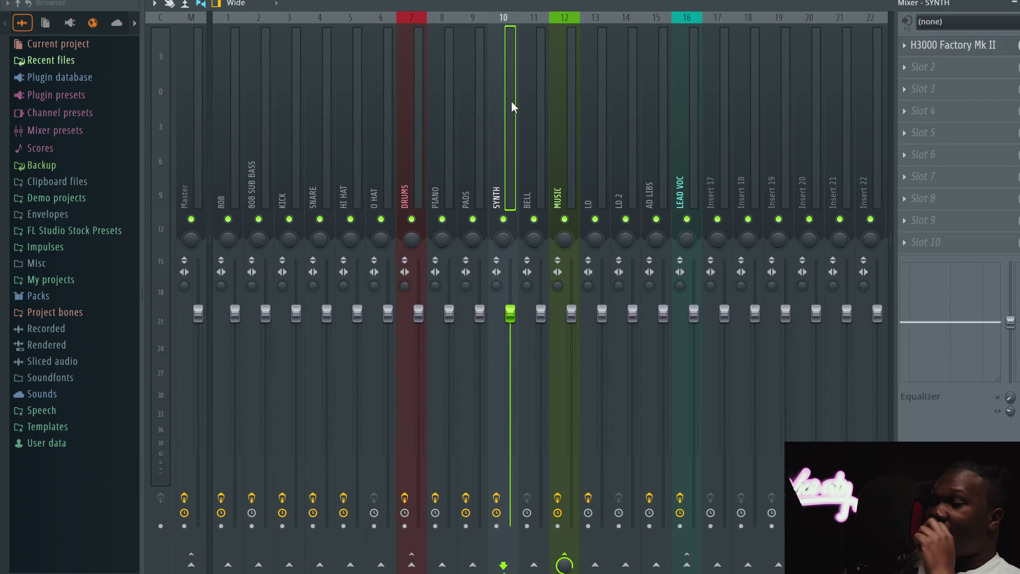
{"action": "left_click", "coordinate": [981, 47]}
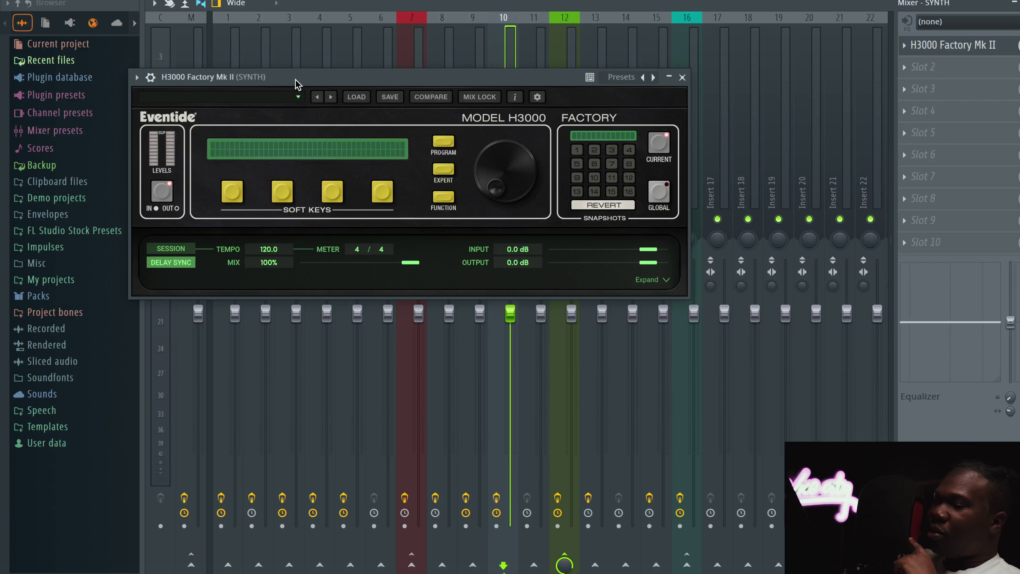
{"action": "left_click", "coordinate": [287, 96]}
{"action": "mouse_move", "coordinate": [335, 106]}
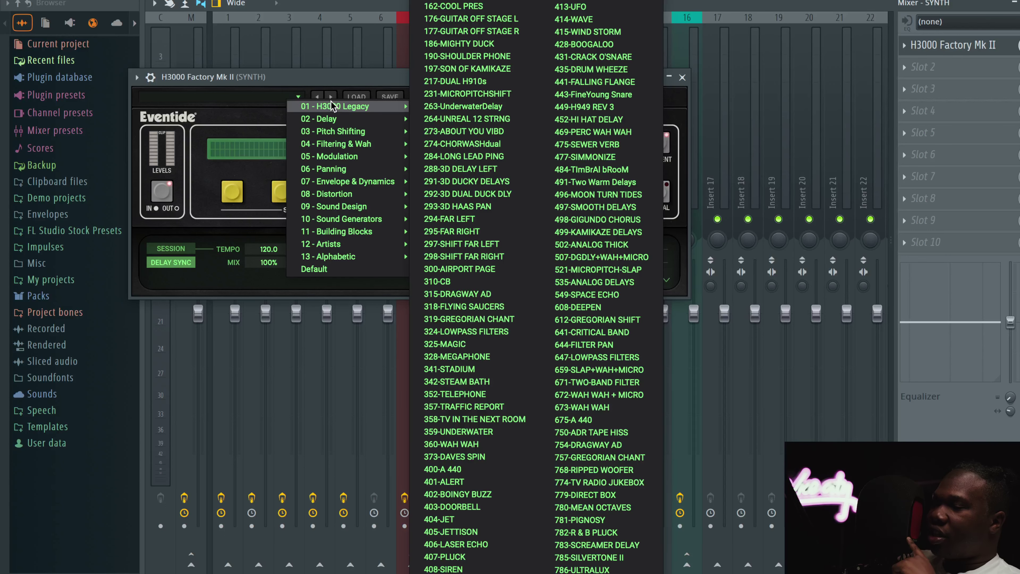
{"action": "left_click", "coordinate": [477, 82]}
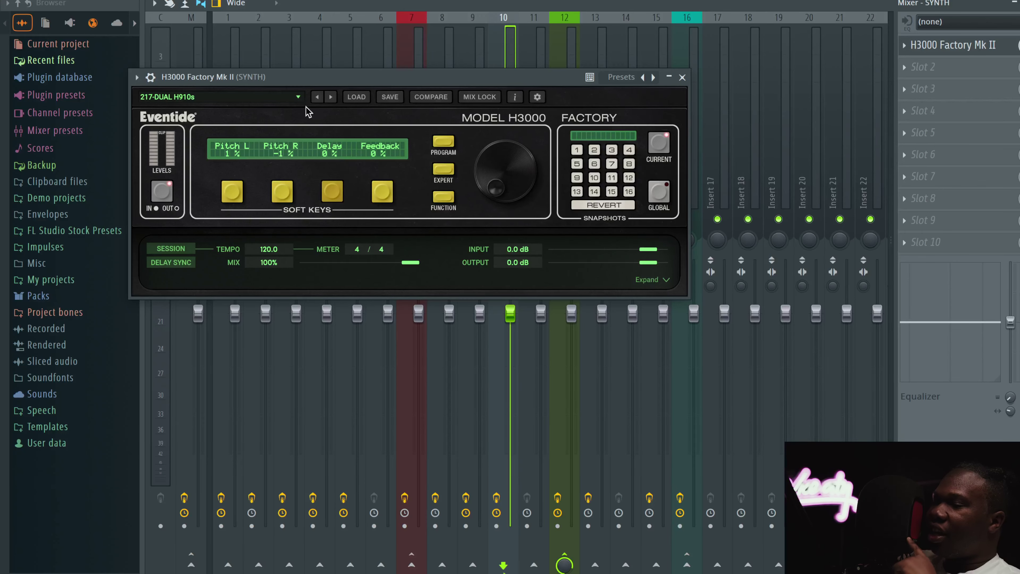
Load the 231-MICROPITCHSHIFT preset from the MicroPitch group of Pitch Shifting in the SYNTH track's H3000.
{"action": "left_click", "coordinate": [256, 99]}
{"action": "mouse_move", "coordinate": [277, 101]}
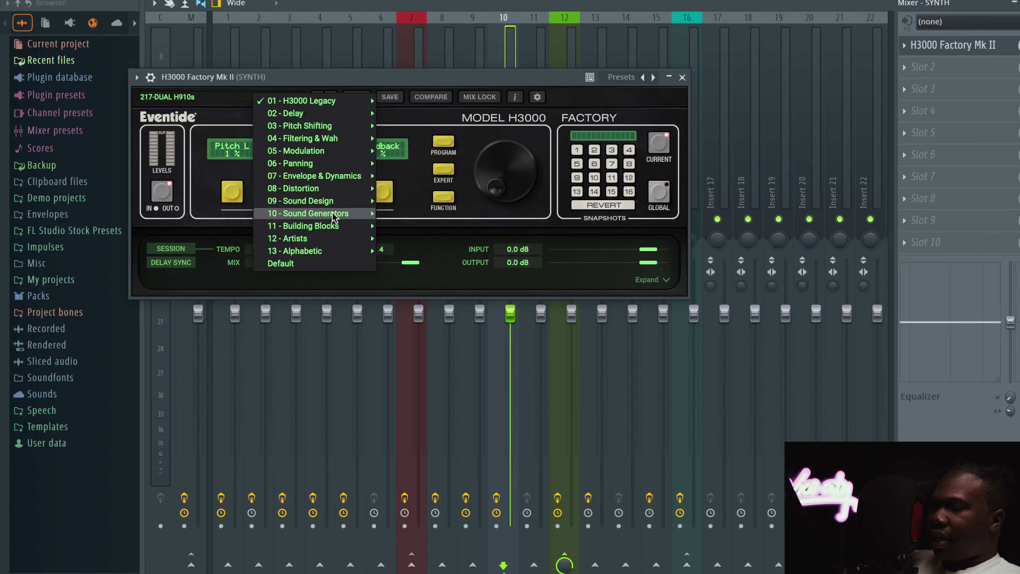
{"action": "mouse_move", "coordinate": [332, 226]}
{"action": "mouse_move", "coordinate": [336, 252]}
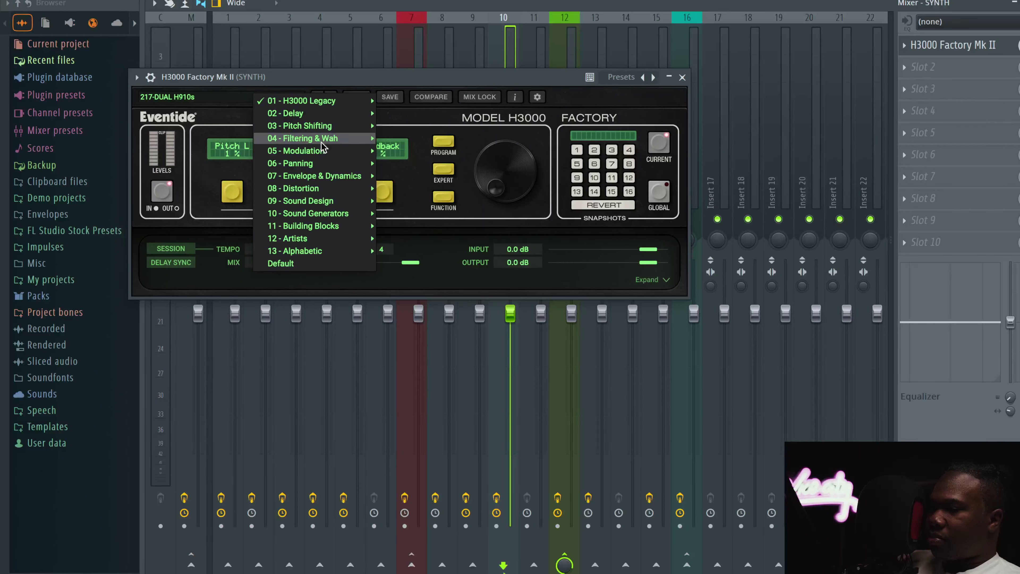
{"action": "mouse_move", "coordinate": [320, 120]}
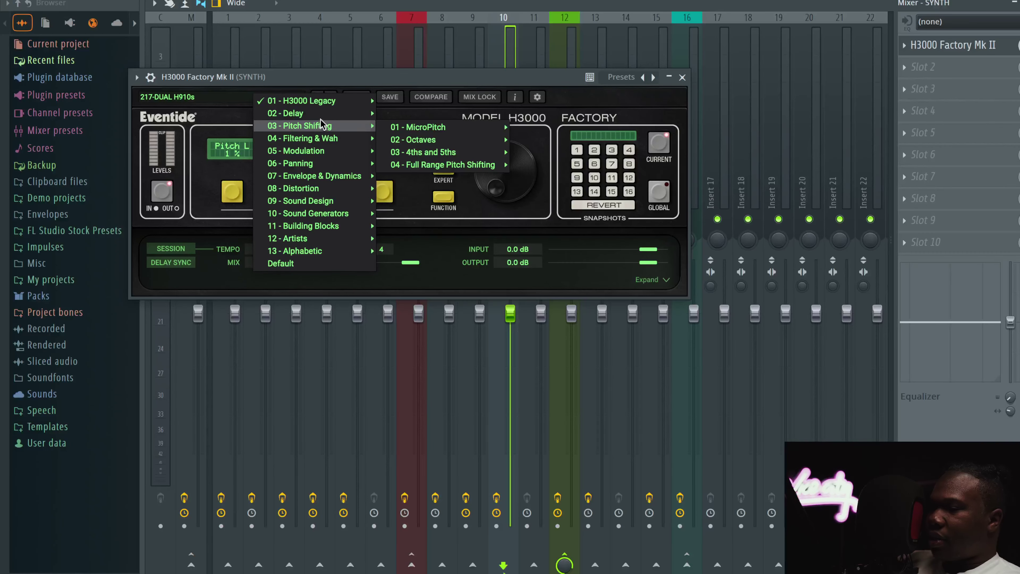
{"action": "mouse_move", "coordinate": [414, 127]}
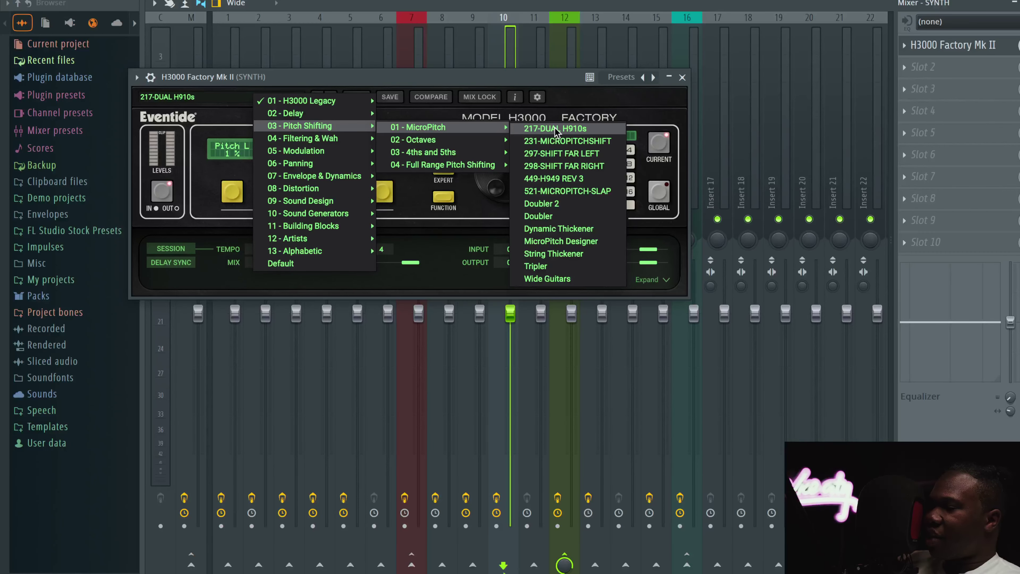
{"action": "left_click", "coordinate": [561, 141]}
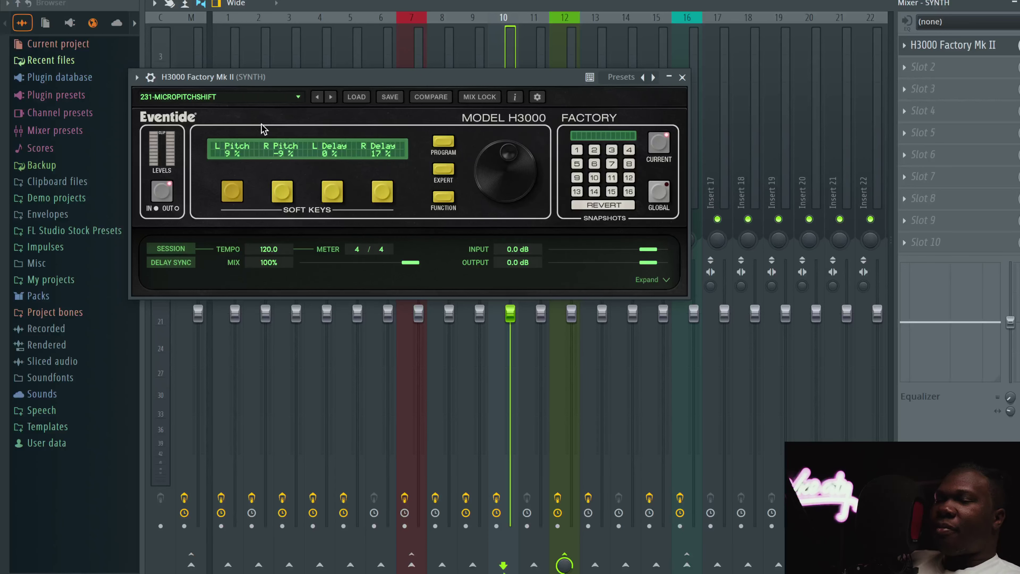
Step through the neighbouring H3000 presets, return to 231-MICROPITCHSHIFT, and close the plugin.
{"action": "left_click", "coordinate": [329, 99]}
{"action": "left_click", "coordinate": [320, 101]}
{"action": "left_click", "coordinate": [319, 99]}
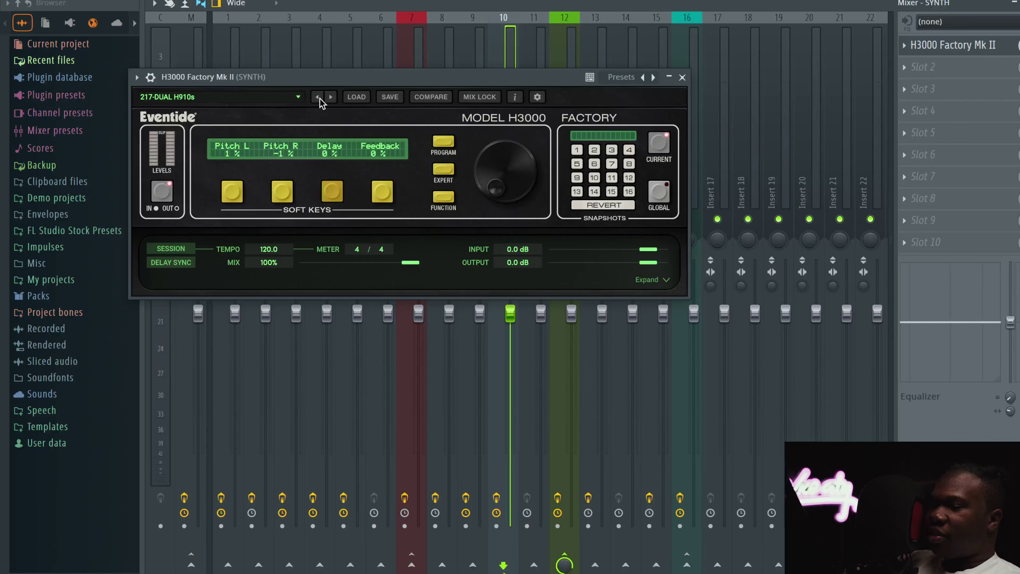
{"action": "left_click", "coordinate": [332, 97]}
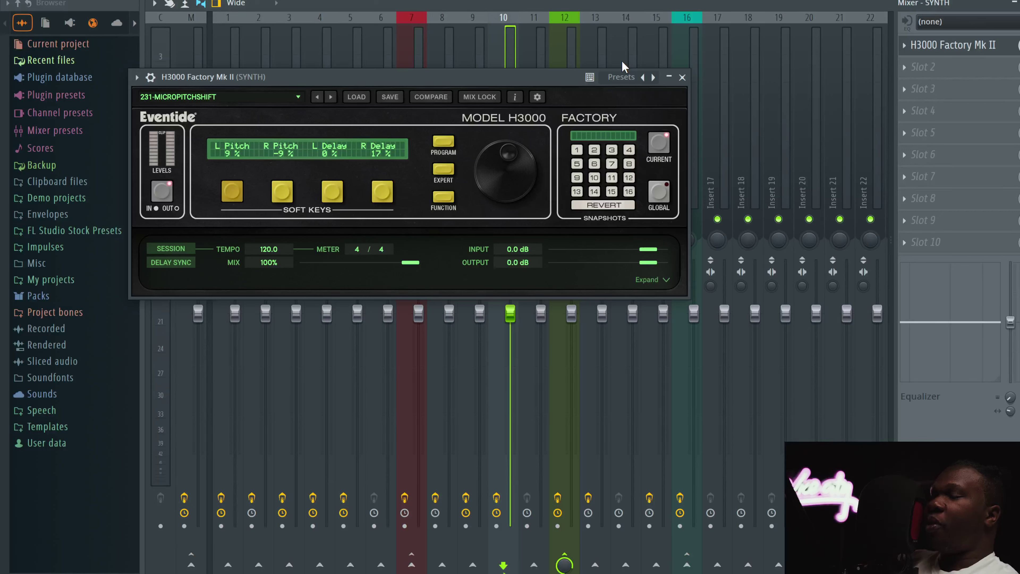
{"action": "left_click", "coordinate": [682, 77]}
Slightly raise the Noise and Wobble amounts in the MUSIC track's RC-20 Retro Color and close the plugin.
{"action": "left_click", "coordinate": [549, 95]}
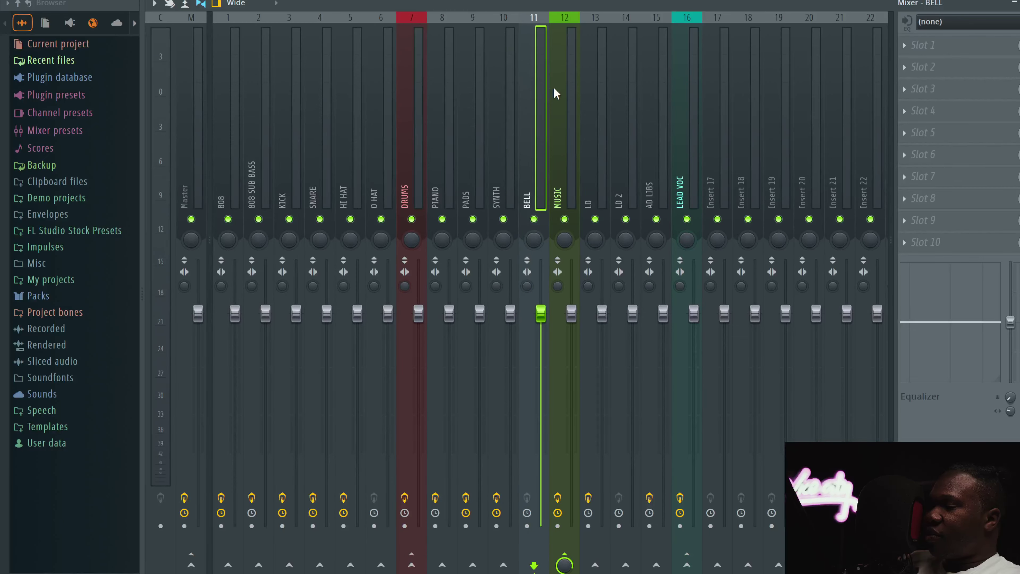
{"action": "left_click", "coordinate": [564, 82]}
{"action": "left_click", "coordinate": [957, 40]}
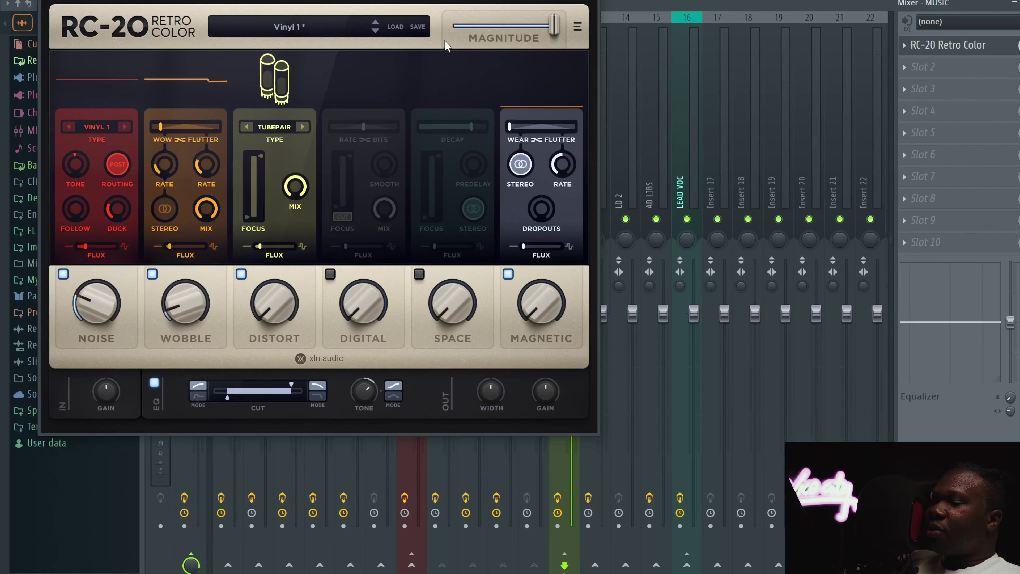
{"action": "left_click_drag", "start_coordinate": [343, 3], "coordinate": [516, 24]}
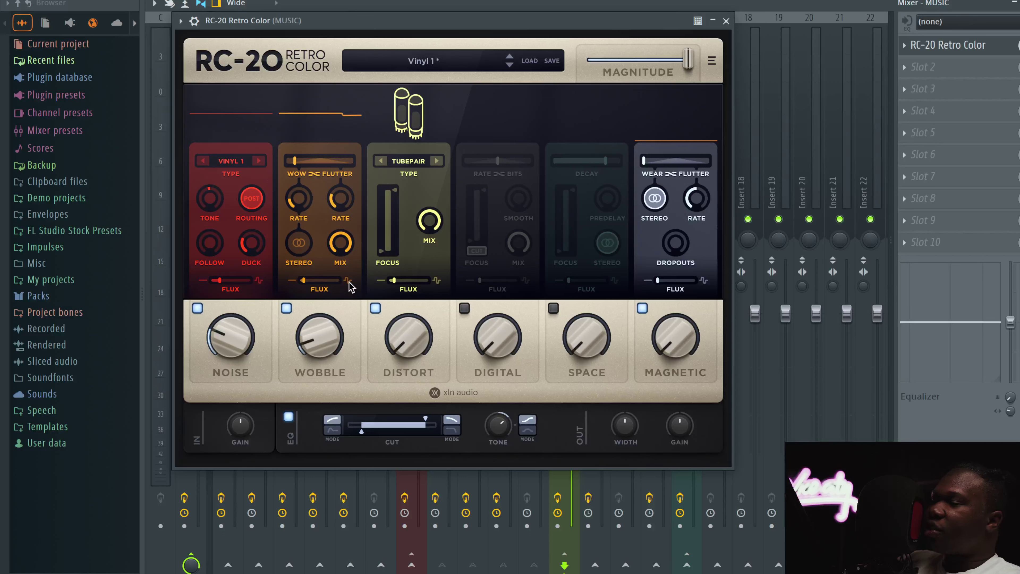
{"action": "mouse_move", "coordinate": [232, 327]}
{"action": "left_mouse_down"}
{"action": "mouse_move", "coordinate": [231, 355]}
{"action": "mouse_move", "coordinate": [231, 314]}
{"action": "left_mouse_up"}
{"action": "left_click_drag", "start_coordinate": [319, 338], "coordinate": [319, 330]}
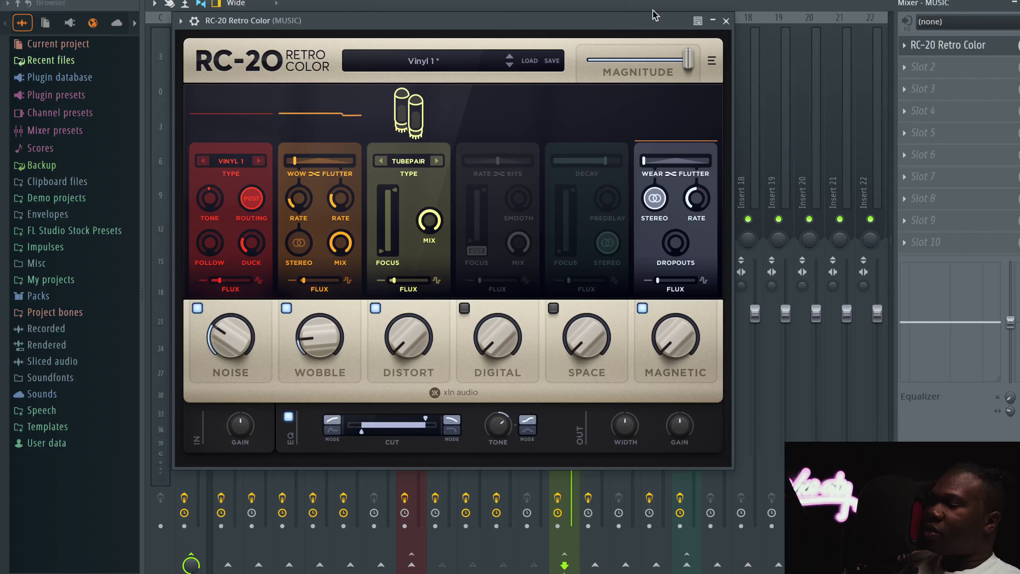
{"action": "left_click", "coordinate": [726, 21]}
Check which effects are loaded on the LD and AD LIBS vocal tracks.
{"action": "left_click", "coordinate": [605, 98]}
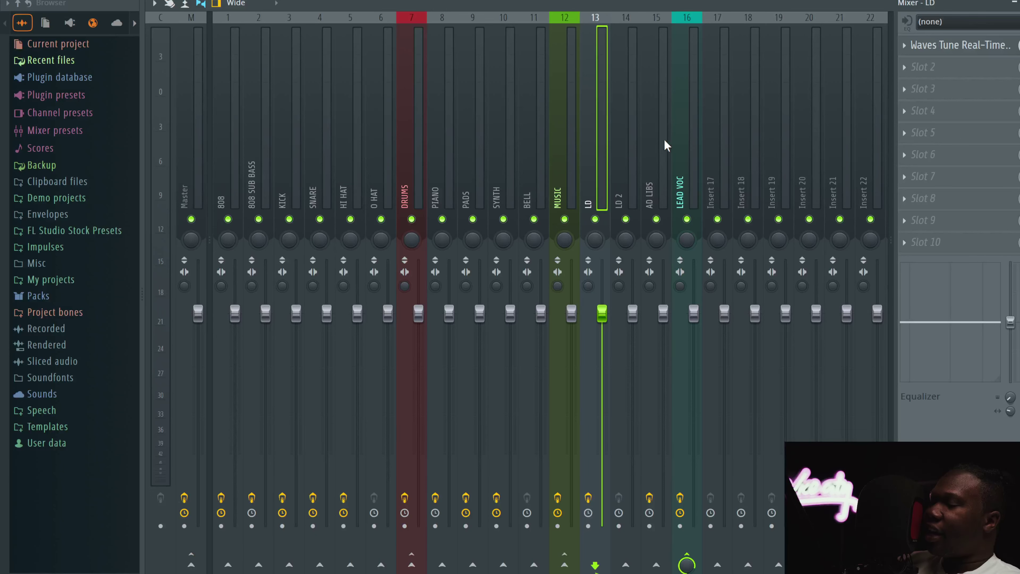
{"action": "left_click", "coordinate": [646, 121]}
{"action": "left_click", "coordinate": [699, 118]}
{"action": "left_click", "coordinate": [668, 119]}
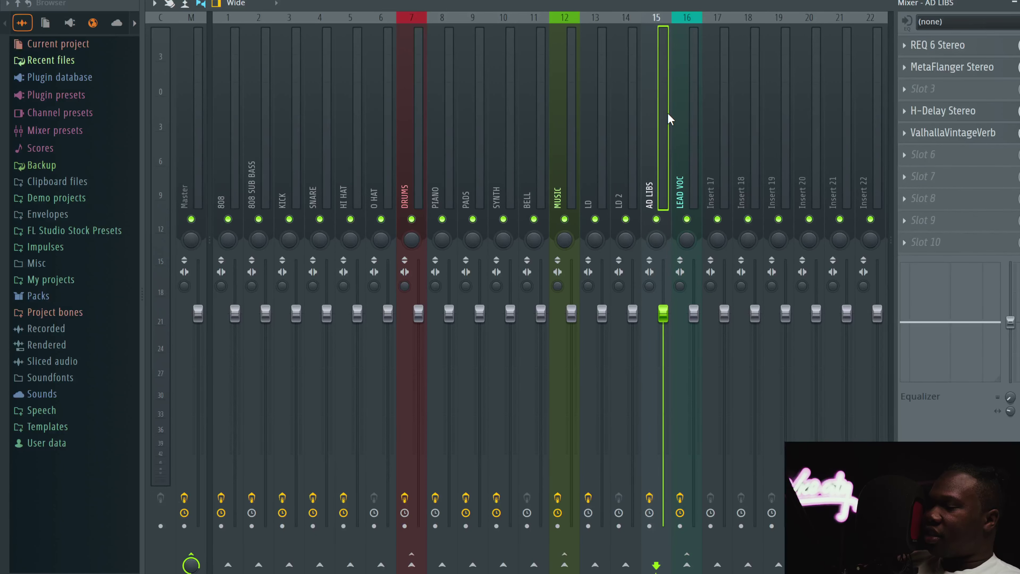
Review the Scheps 73 Stereo and UAD Tube-Tech CL 1B settings on the LEAD VOC track, closing each plugin.
{"action": "left_click", "coordinate": [698, 119]}
{"action": "left_click", "coordinate": [964, 46]}
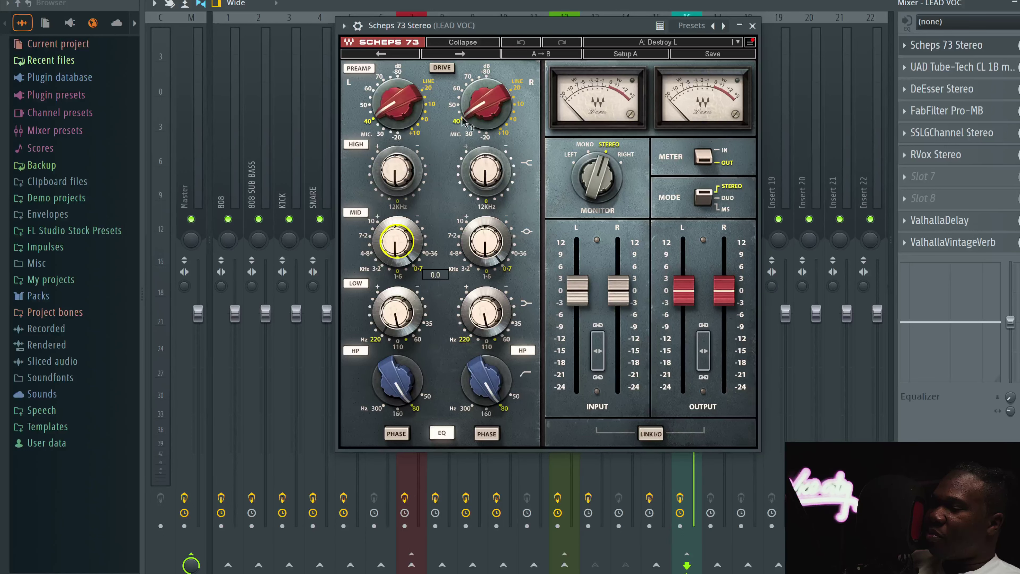
{"action": "left_click", "coordinate": [752, 26]}
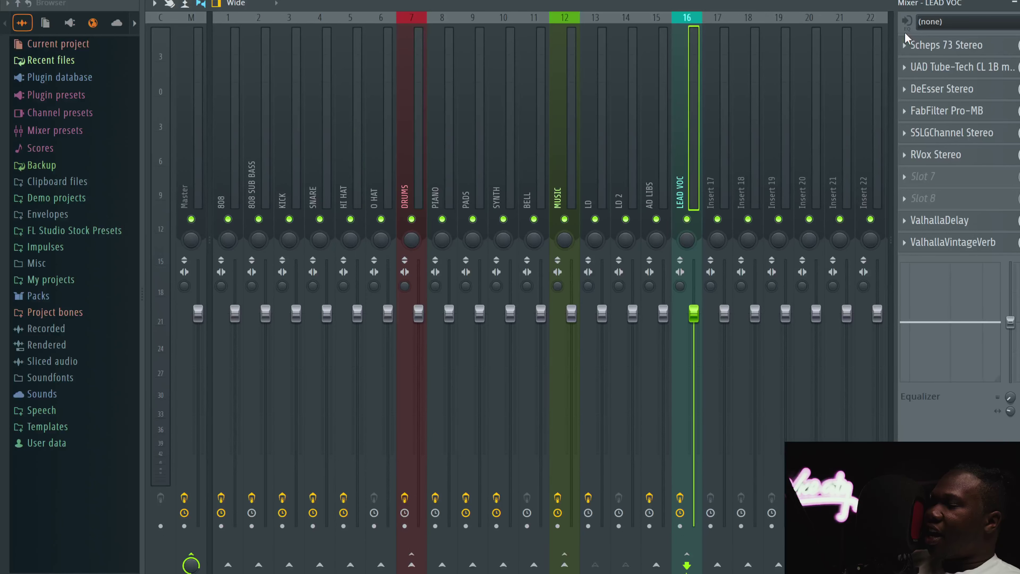
{"action": "left_click", "coordinate": [928, 67]}
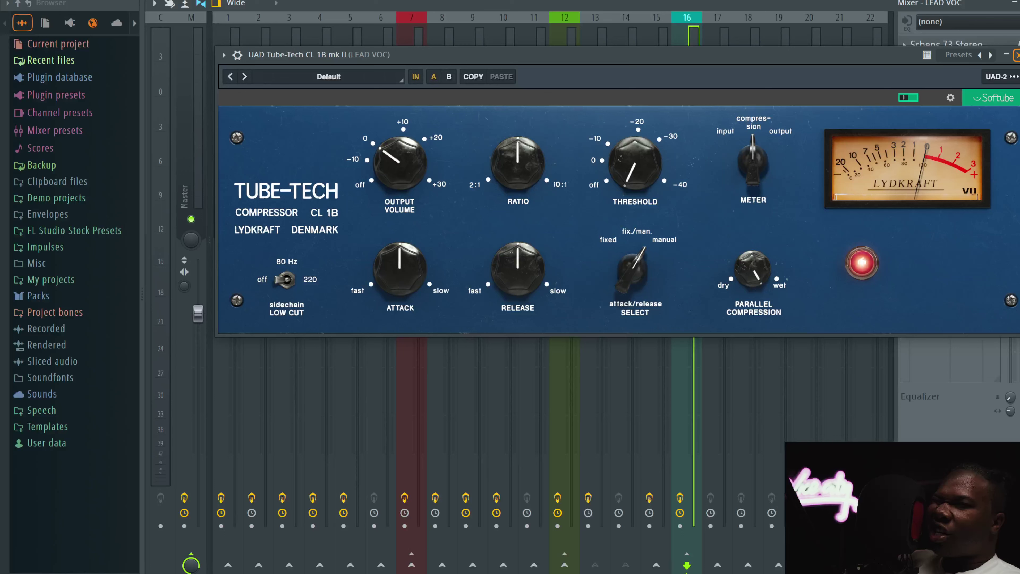
{"action": "left_click", "coordinate": [1016, 55]}
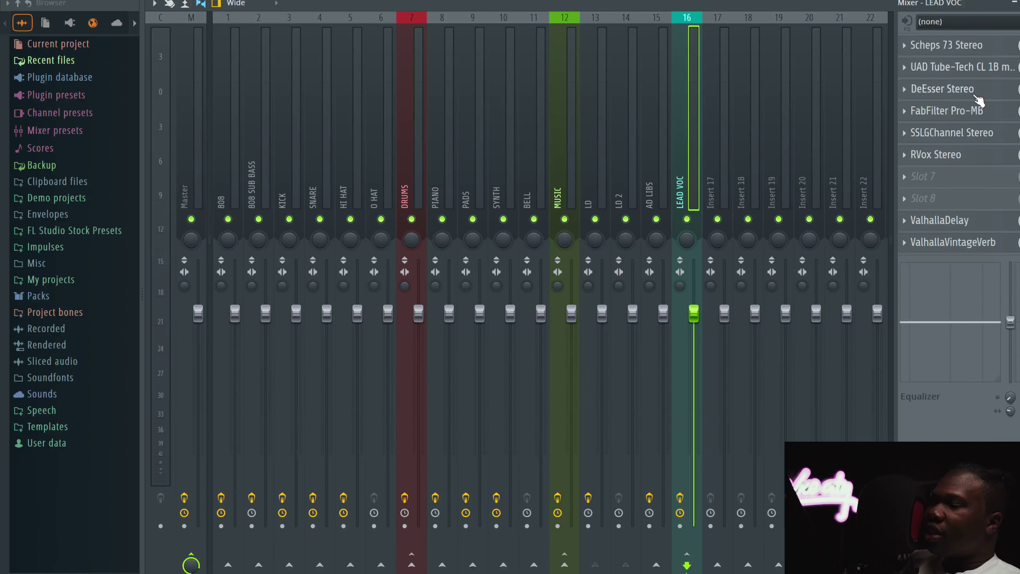
Review the DeEsser, FabFilter Pro-MB and SSLGChannel plugins on the LEAD VOC track and close all three.
{"action": "left_click", "coordinate": [979, 89]}
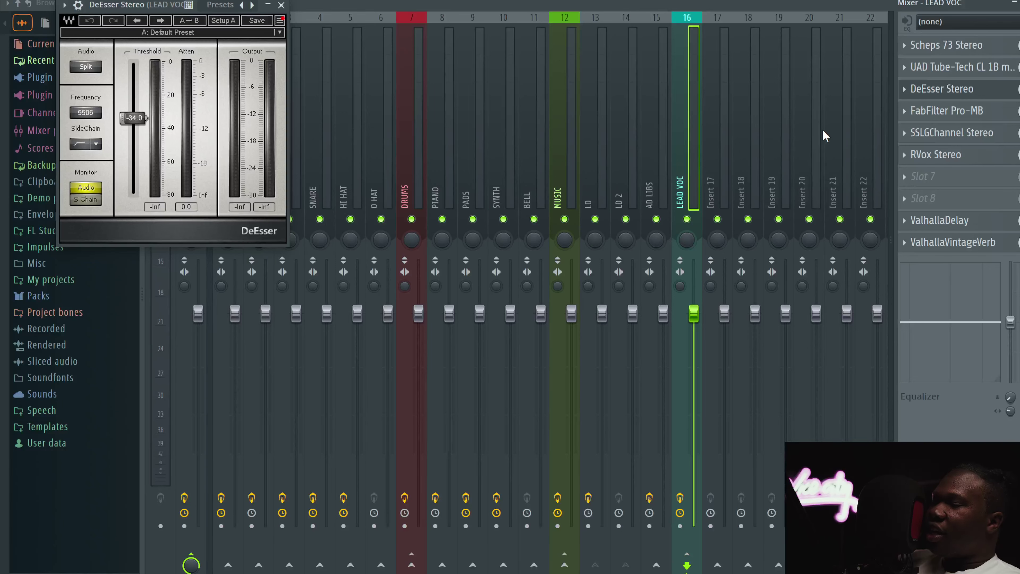
{"action": "left_click", "coordinate": [952, 111]}
{"action": "left_click", "coordinate": [953, 132]}
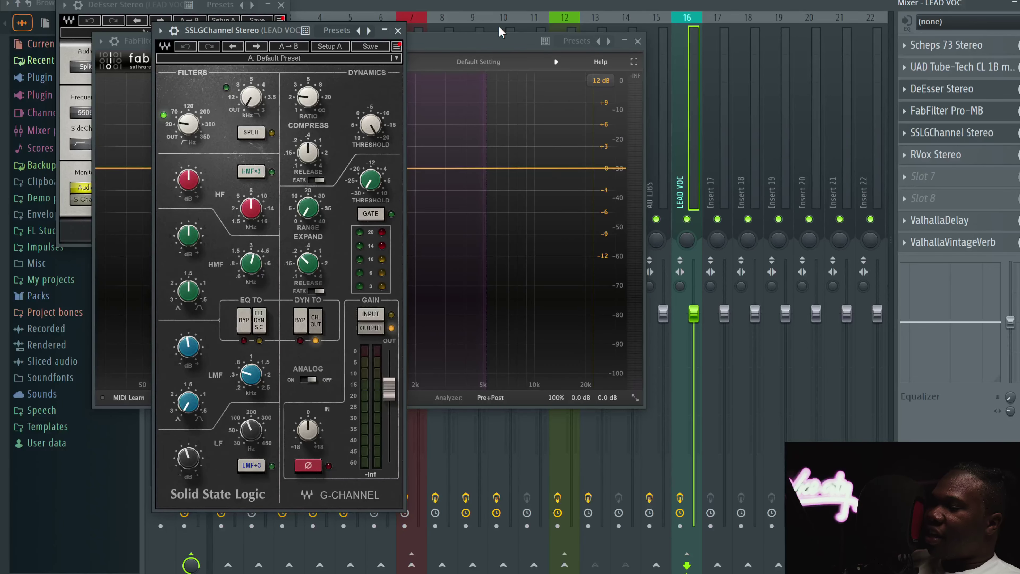
{"action": "left_click", "coordinate": [638, 41]}
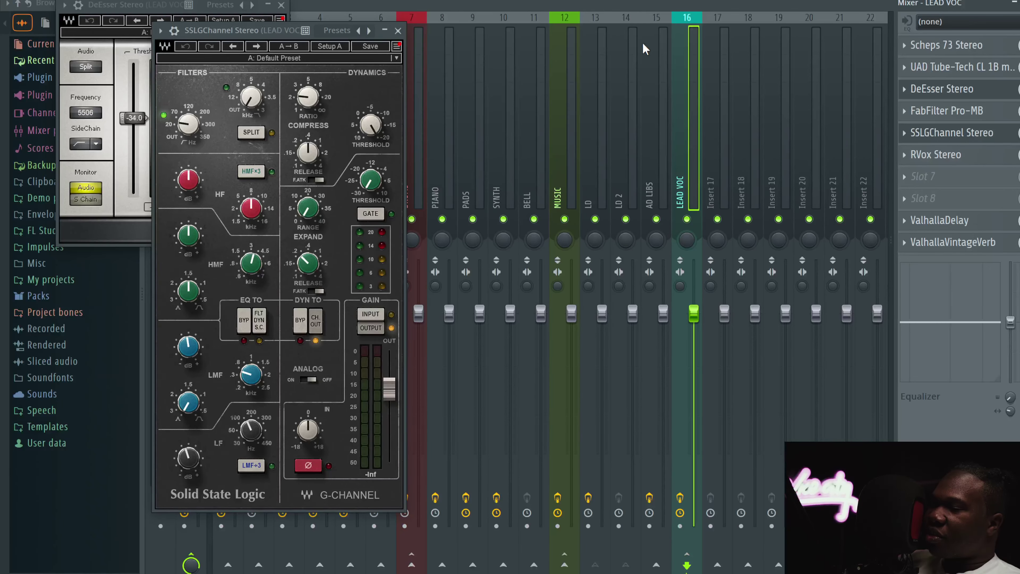
{"action": "left_click", "coordinate": [281, 5]}
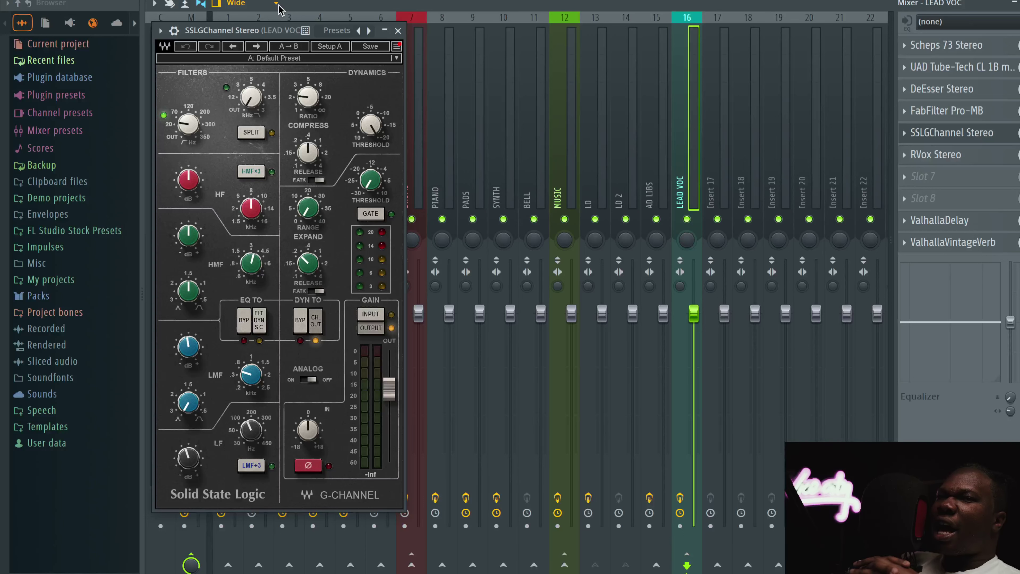
{"action": "left_click", "coordinate": [398, 30]}
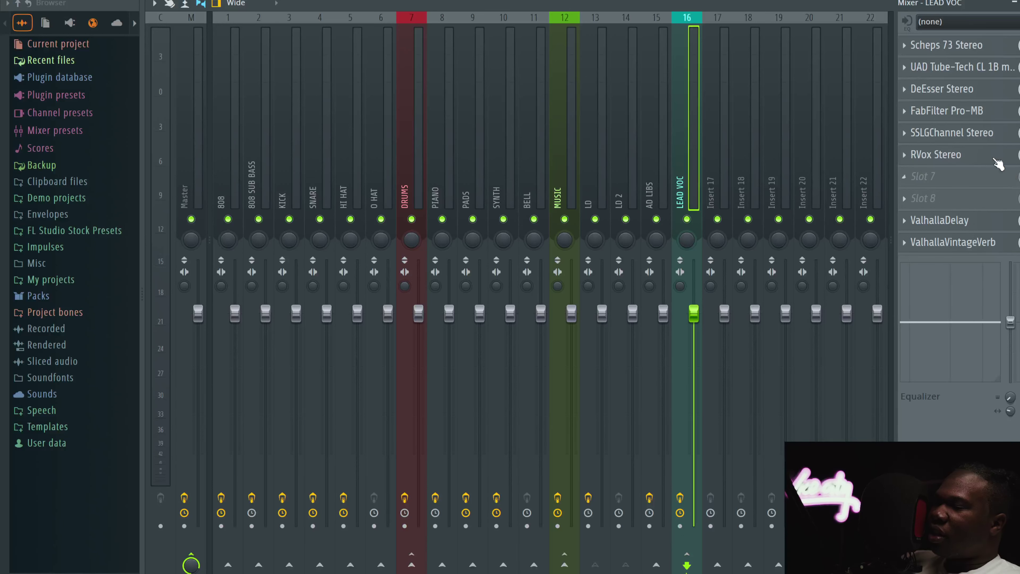
Open the RVox Stereo plugin on the LEAD VOC track to examine its compression and gain.
{"action": "left_click", "coordinate": [957, 153]}
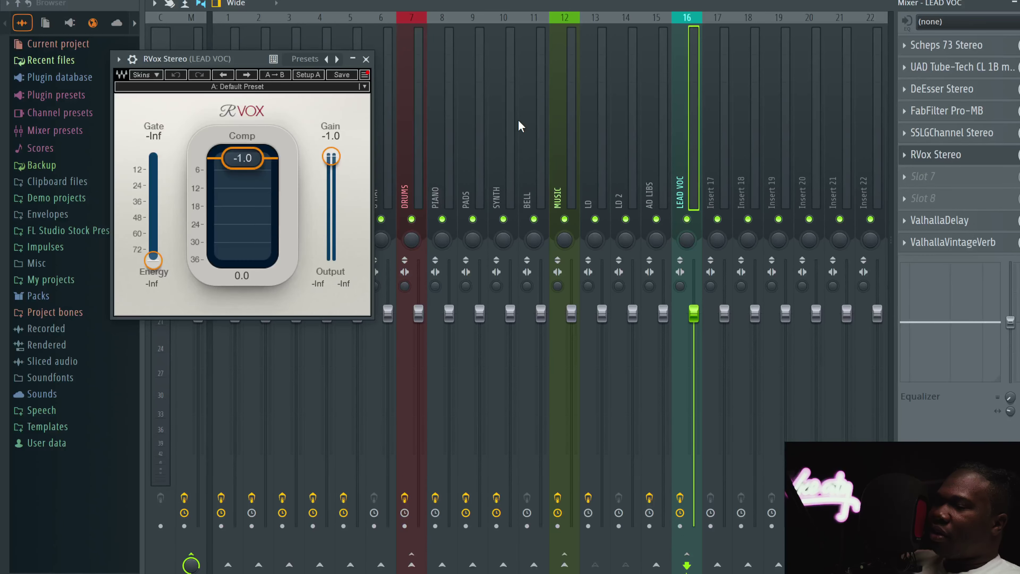